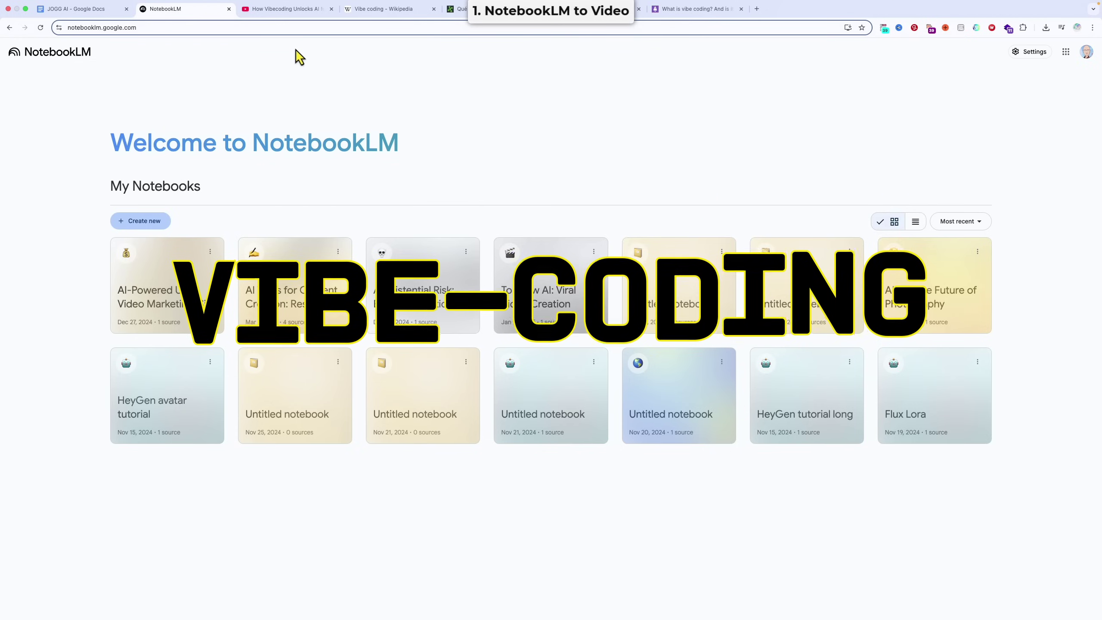
Step: Create a new NotebookLM notebook with the vibe coding YouTube interview as its source
{"action": "left_click", "coordinate": [296, 10]}
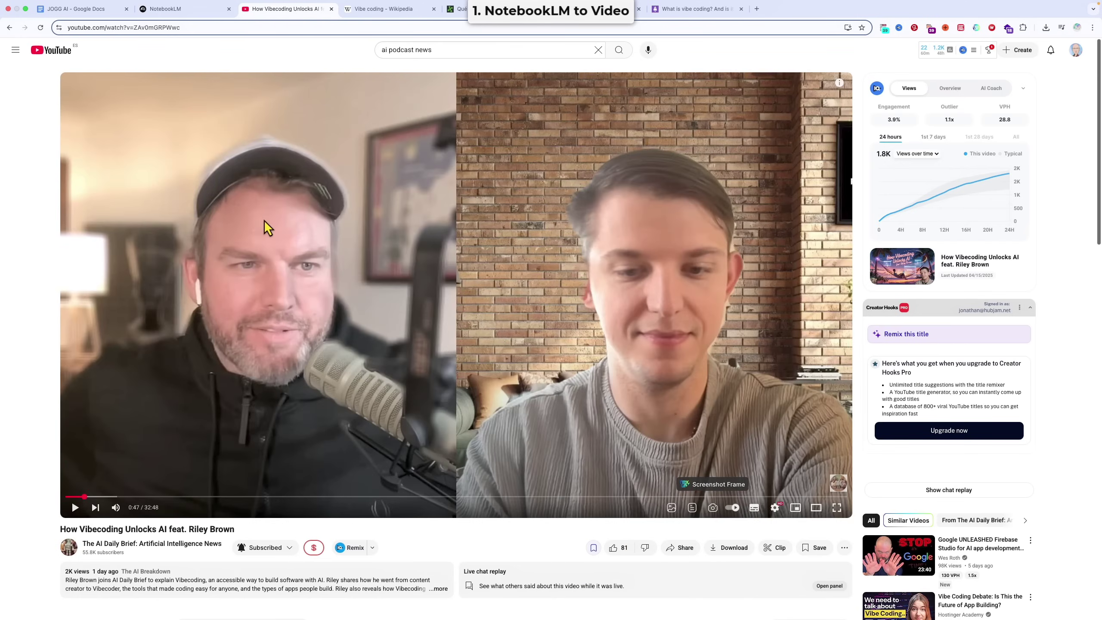
{"action": "left_click", "coordinate": [437, 14]}
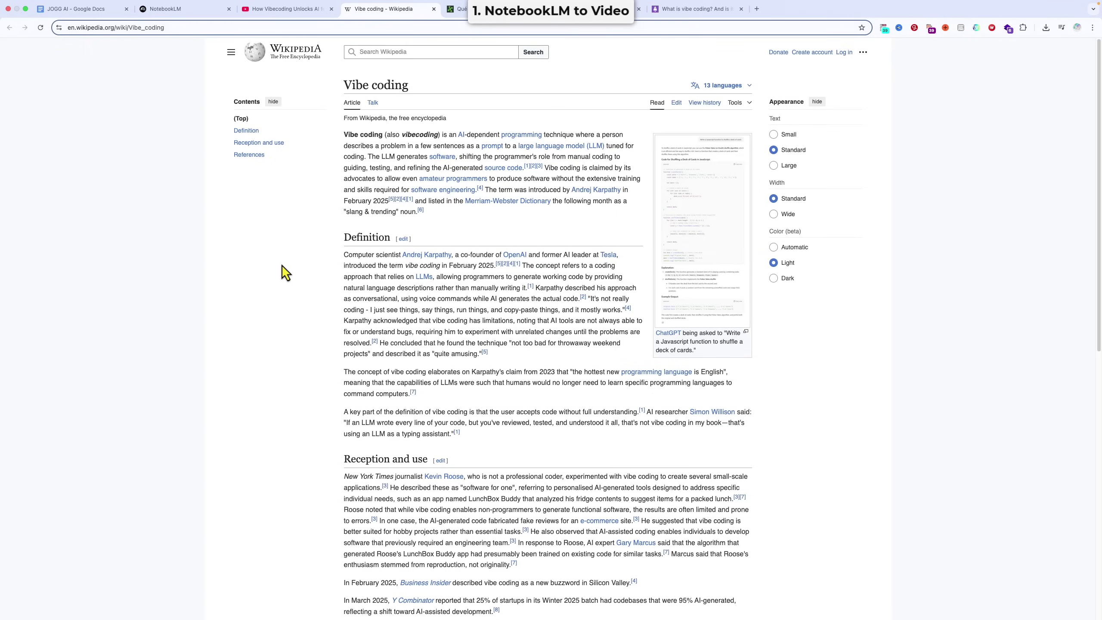
{"action": "key", "text": "super+2"}
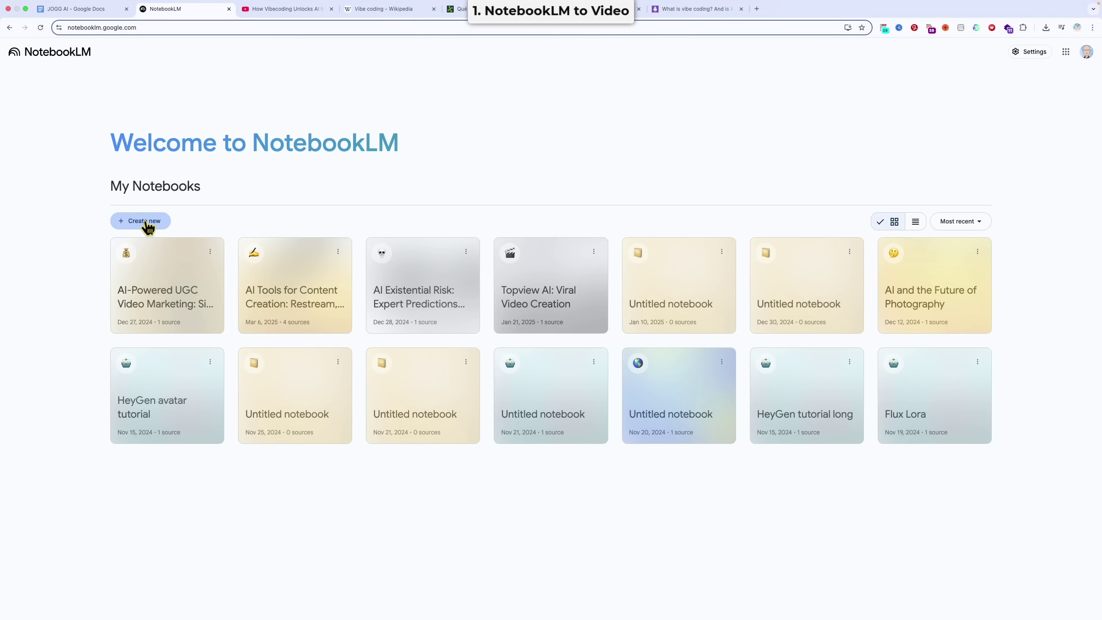
{"action": "left_click", "coordinate": [146, 222]}
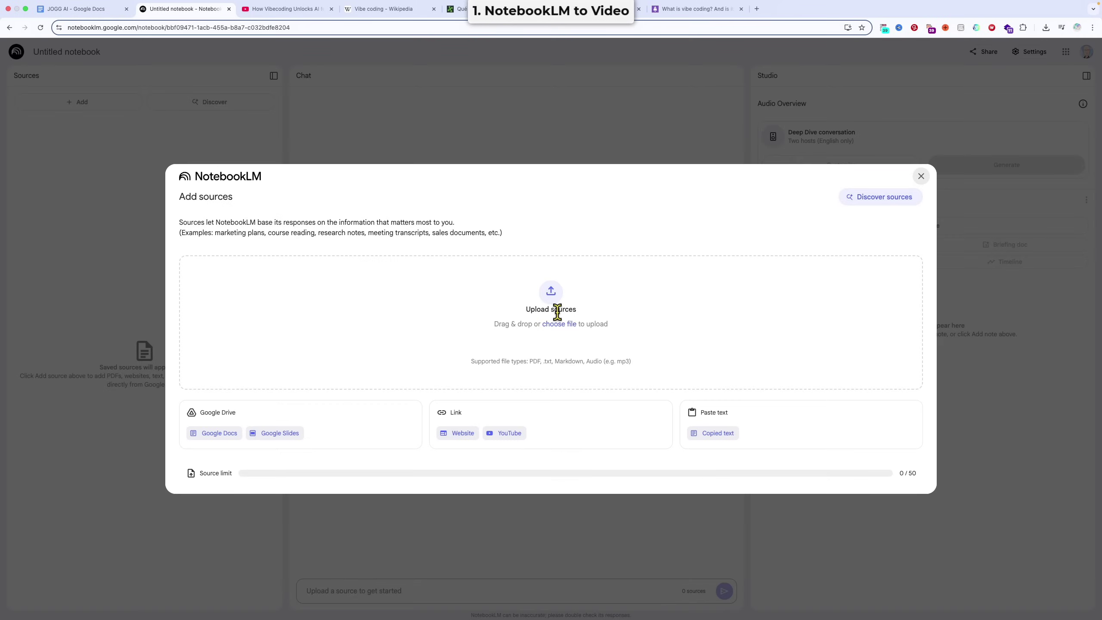
{"action": "left_click", "coordinate": [510, 434]}
{"action": "right_click", "coordinate": [291, 276]}
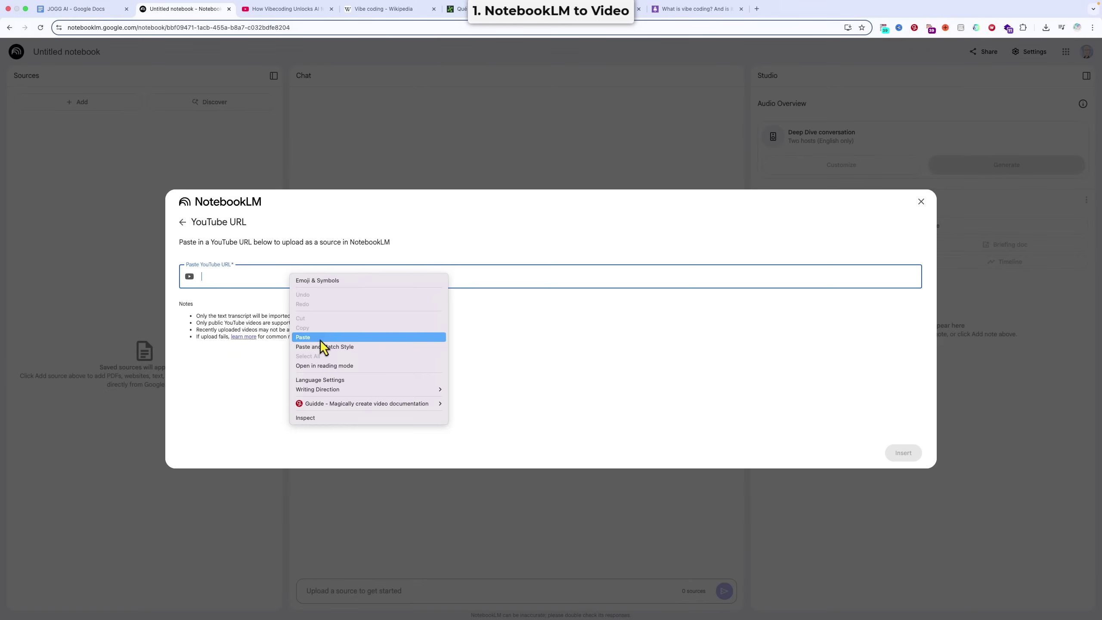
{"action": "left_click", "coordinate": [321, 338]}
{"action": "left_click", "coordinate": [903, 453]}
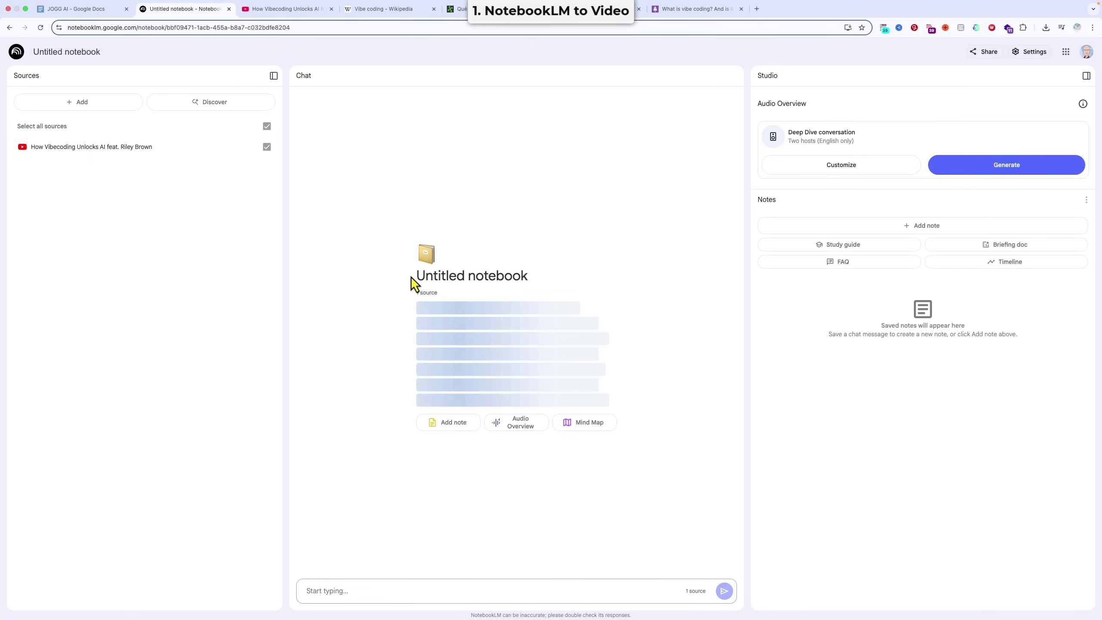
Step: Add the Wikipedia Vibe coding article to the notebook as a website source
{"action": "left_click", "coordinate": [85, 102]}
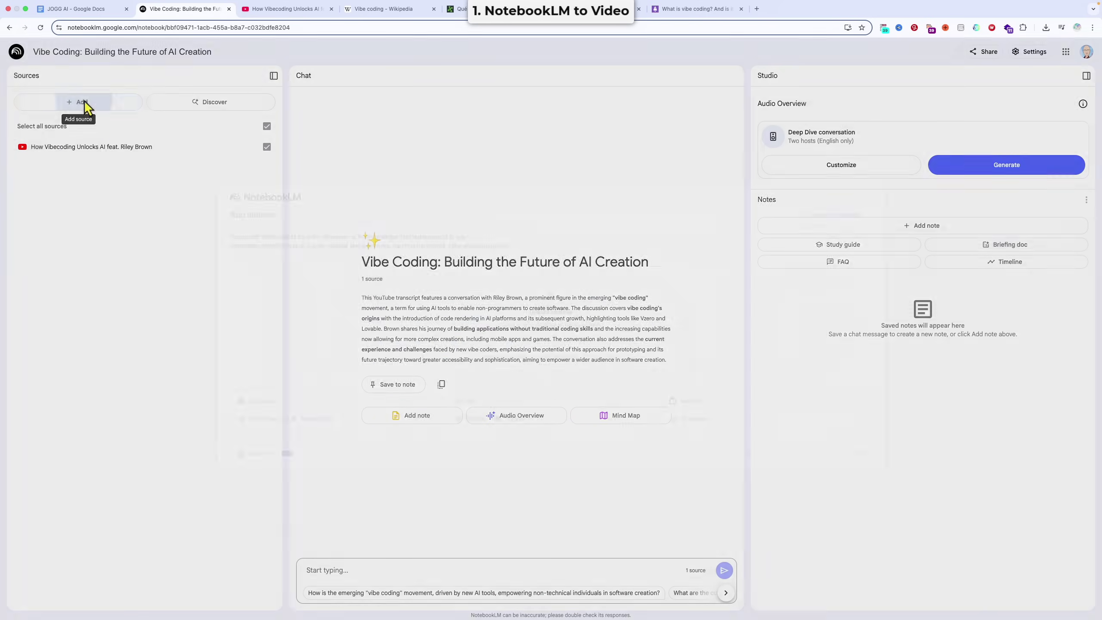
{"action": "left_click", "coordinate": [461, 432]}
{"action": "right_click", "coordinate": [296, 282]}
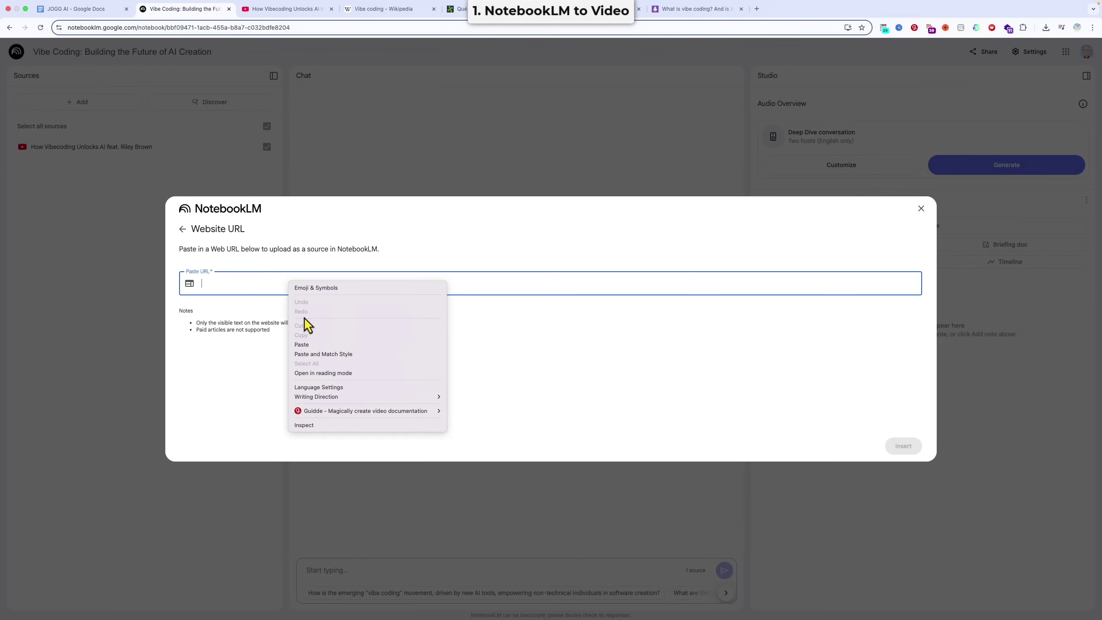
{"action": "left_click", "coordinate": [308, 325]}
{"action": "left_click", "coordinate": [904, 446]}
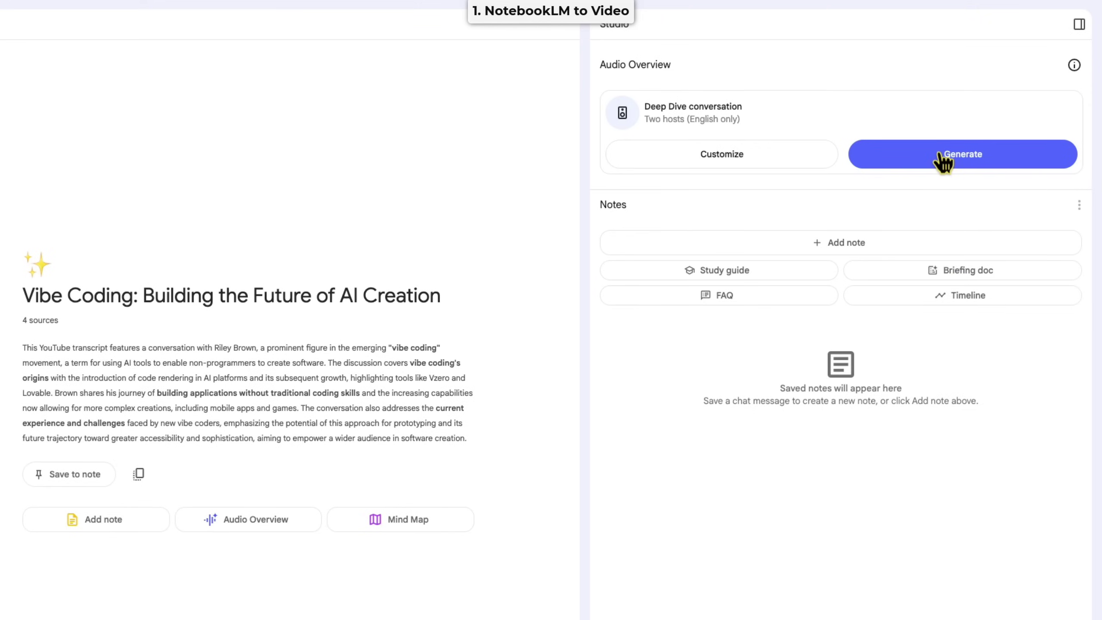
Step: Generate the 19:53 two-host Deep Dive audio overview and download the audio file
{"action": "left_click", "coordinate": [939, 154]}
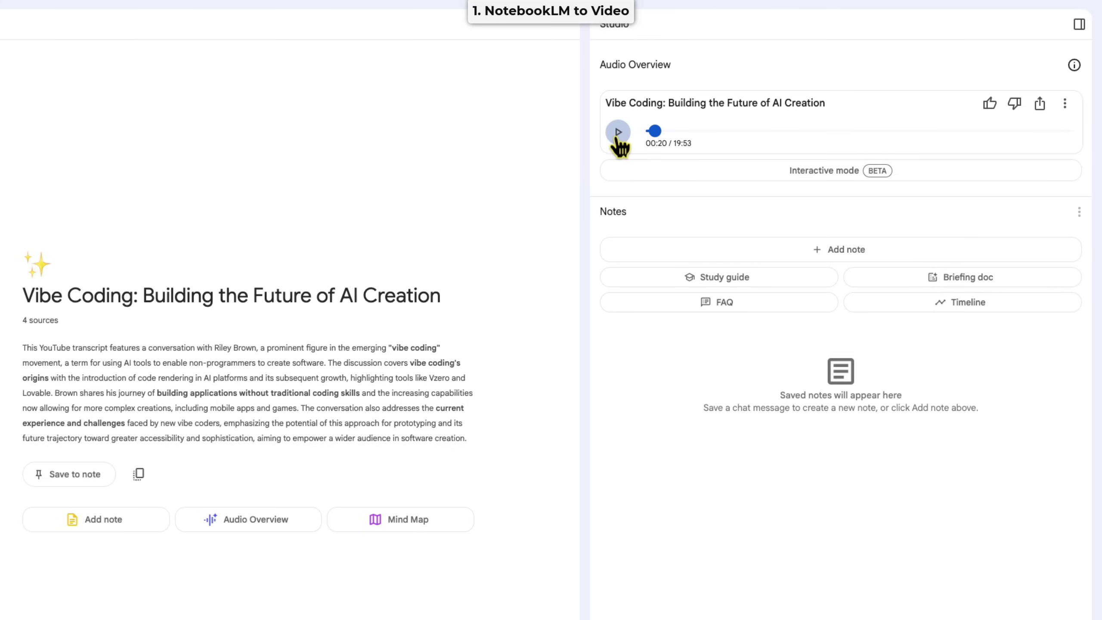
{"action": "left_click", "coordinate": [1064, 105]}
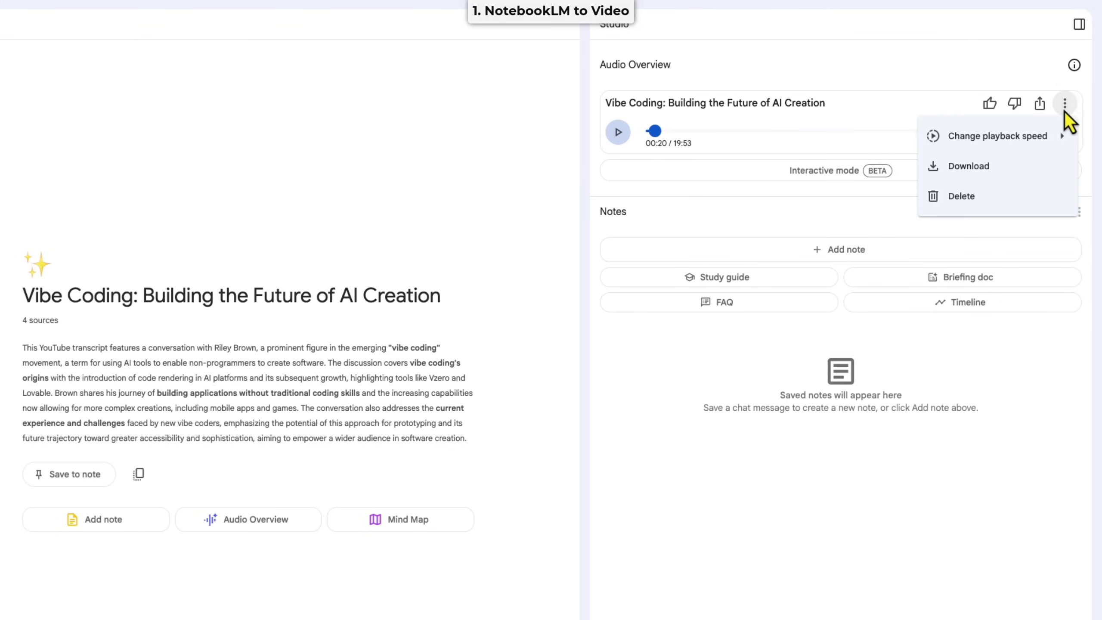
{"action": "left_click", "coordinate": [988, 169]}
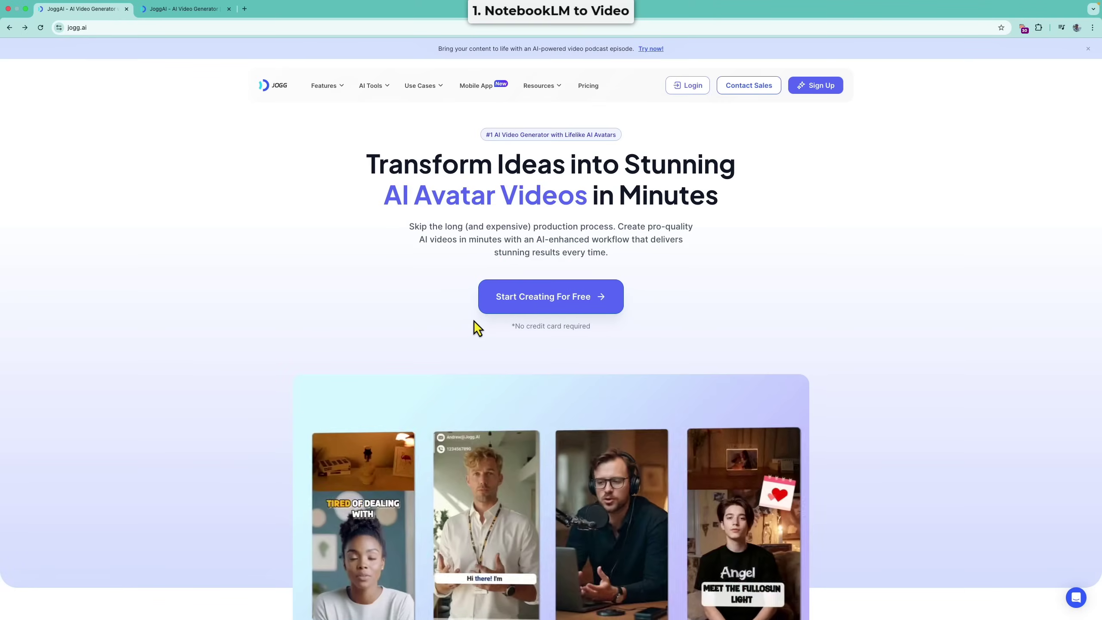
Step: Sign in to JoggAI from its homepage and go to the Video Podcast tool
{"action": "left_click", "coordinate": [541, 309]}
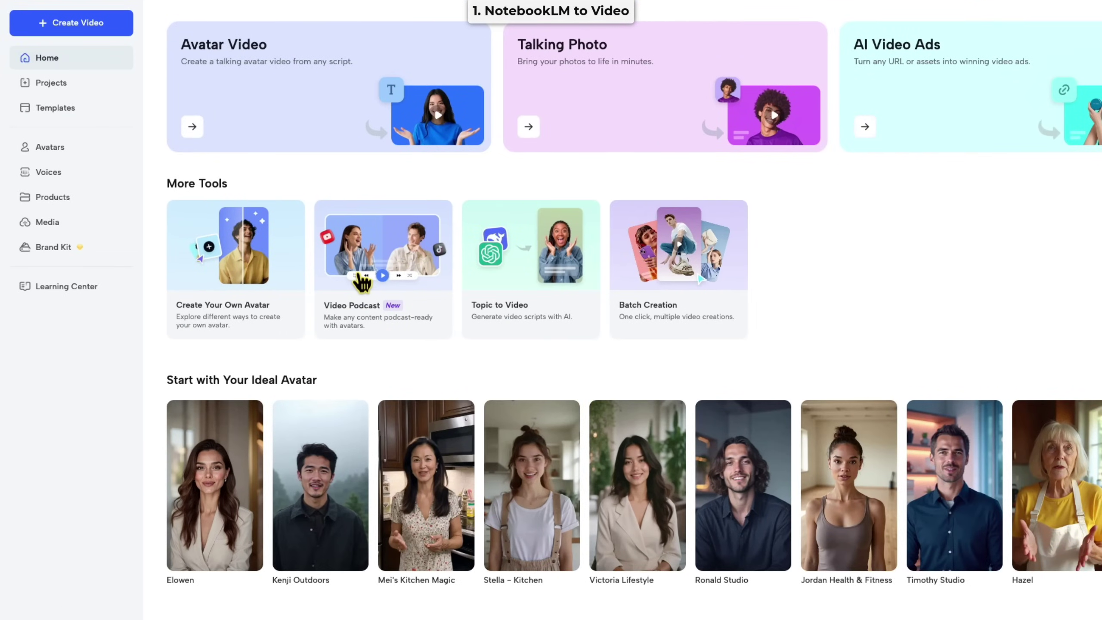
{"action": "left_click", "coordinate": [363, 282]}
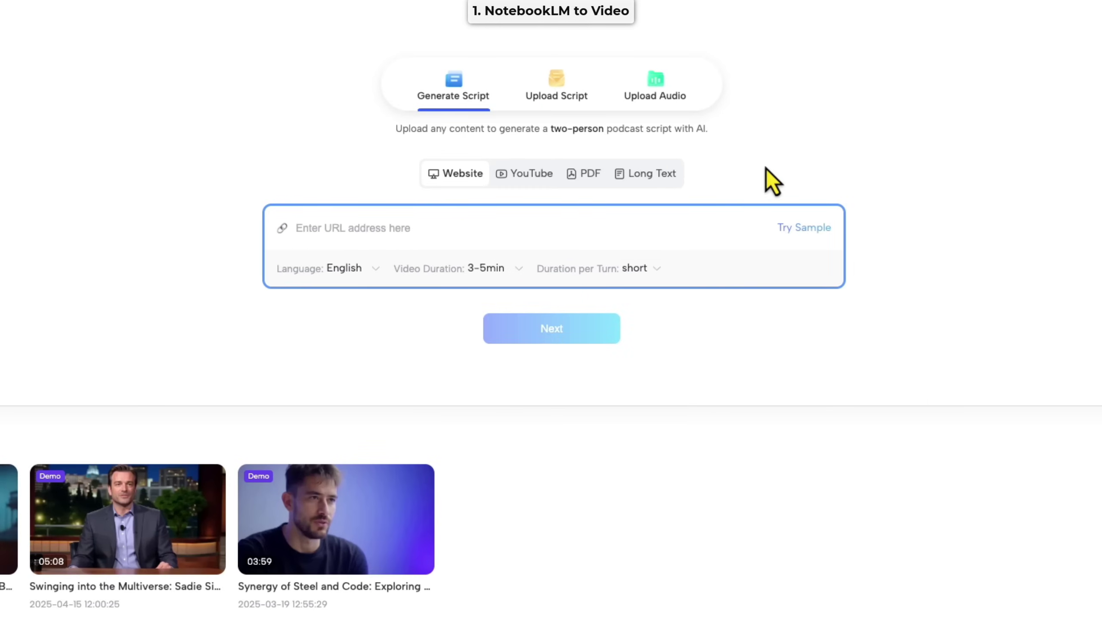
Step: Upload 'Vibe Coding_ Building the Future of AI Creation.mp3' as the podcast audio
{"action": "left_click", "coordinate": [558, 94]}
{"action": "left_click", "coordinate": [659, 98]}
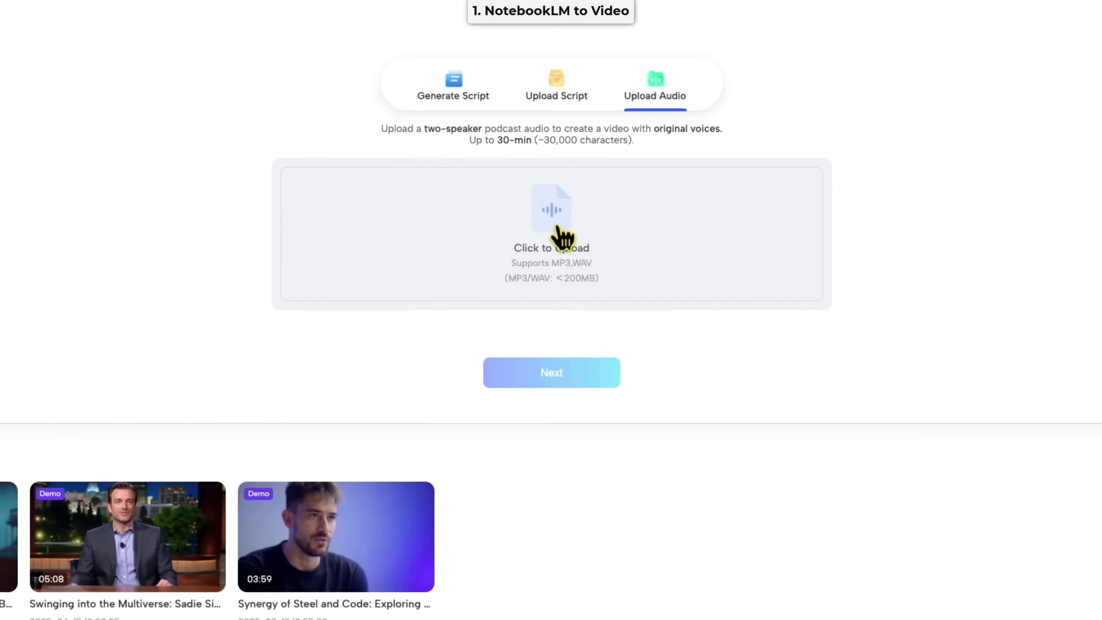
{"action": "left_click", "coordinate": [775, 252]}
{"action": "left_click", "coordinate": [164, 174]}
{"action": "left_click", "coordinate": [652, 224]}
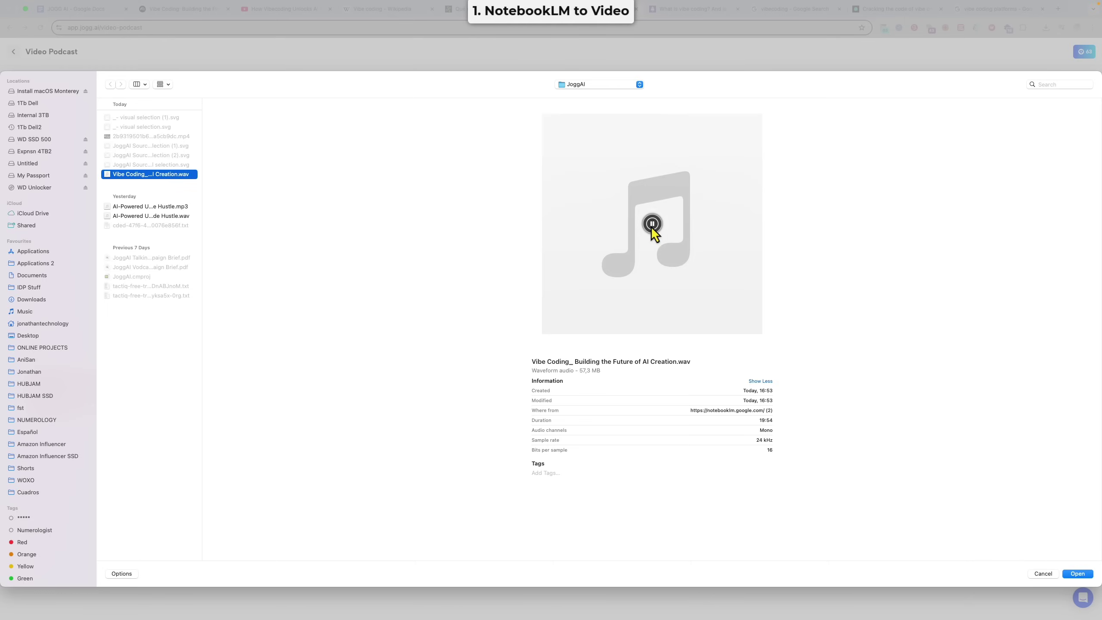
{"action": "left_click", "coordinate": [1077, 573]}
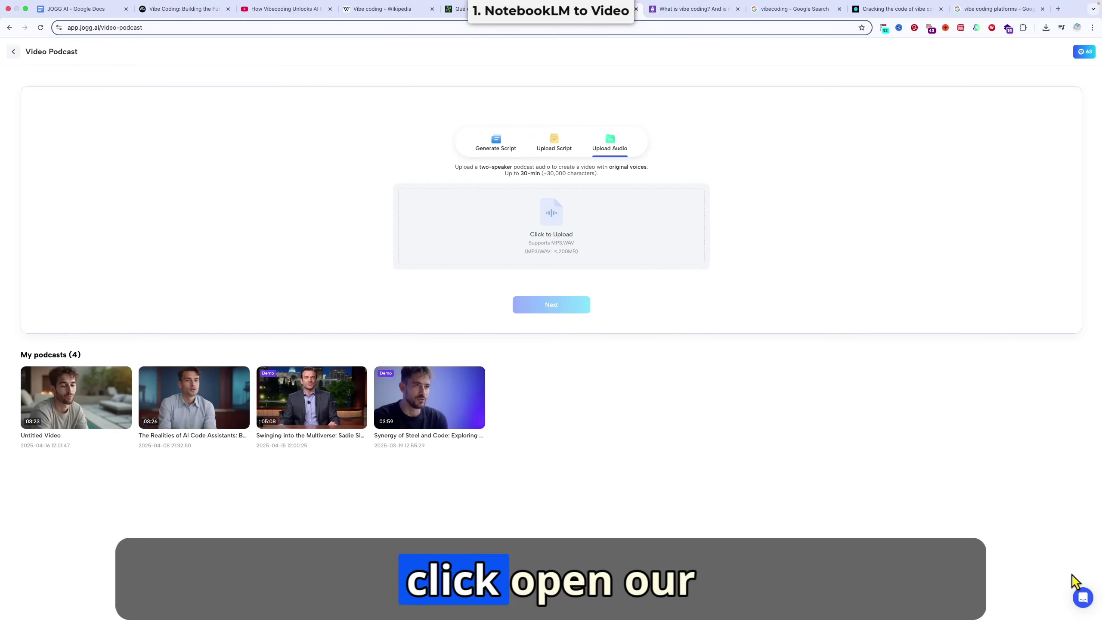
Step: Accept the uploaded audio and begin building a new pair of host avatars
{"action": "left_click", "coordinate": [567, 304]}
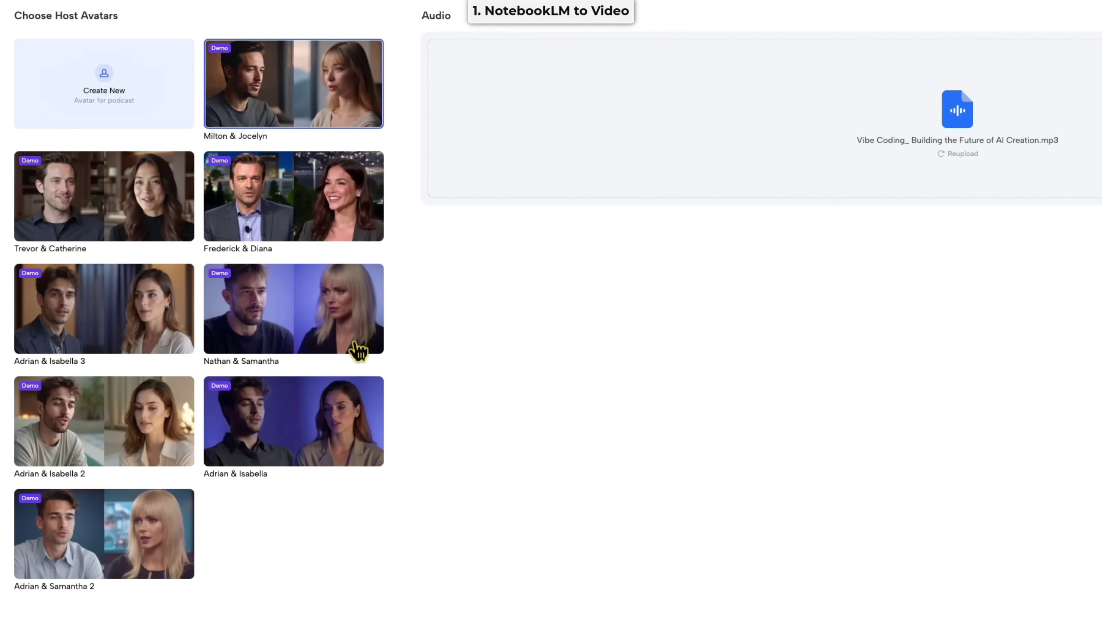
{"action": "left_click", "coordinate": [111, 91]}
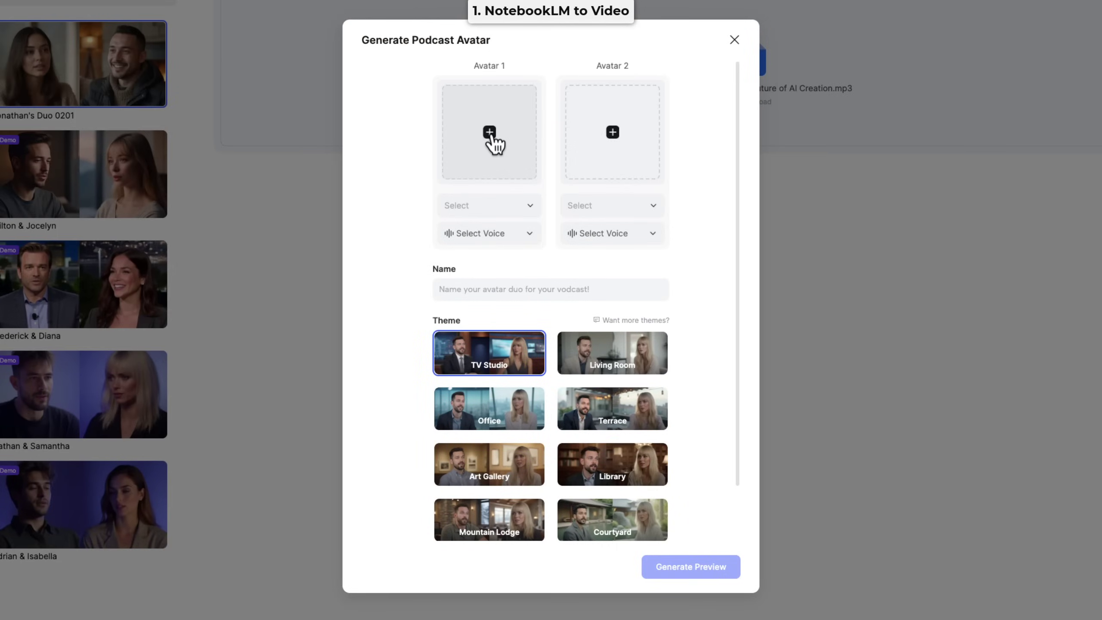
Step: Use a suggested woman's photo for Avatar 1 and a man's photo for Avatar 2
{"action": "left_click", "coordinate": [495, 144]}
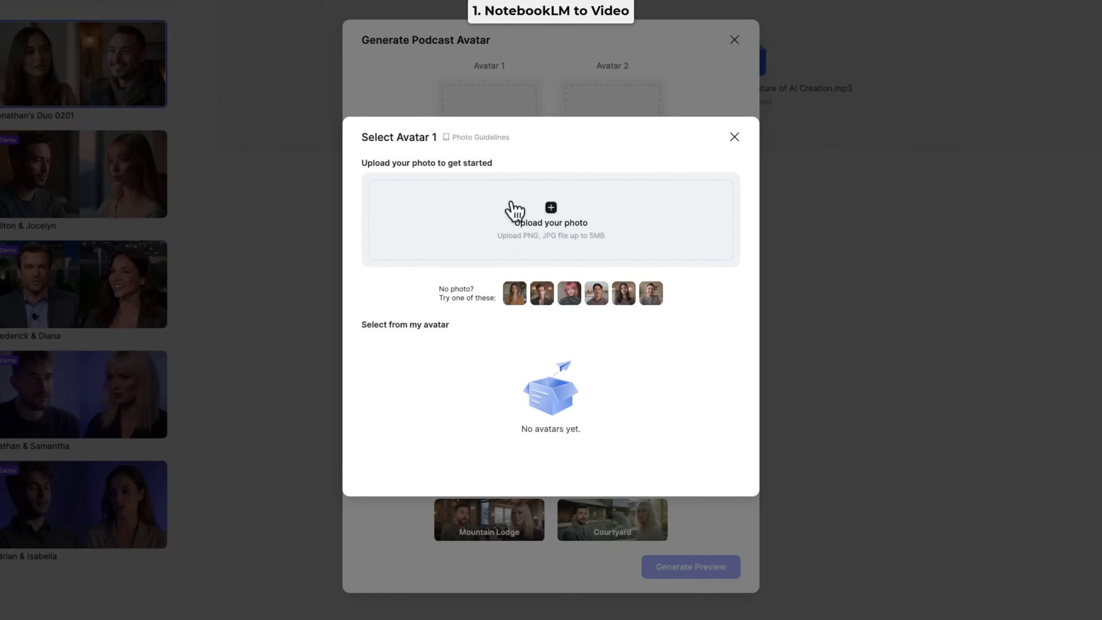
{"action": "left_click", "coordinate": [626, 301]}
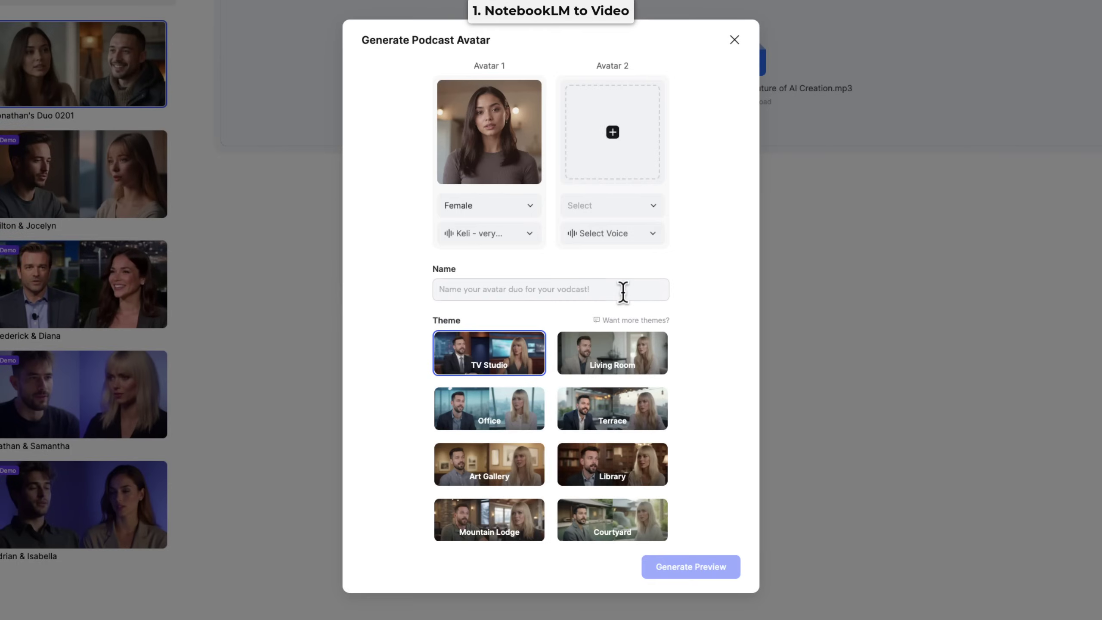
{"action": "left_click", "coordinate": [612, 133]}
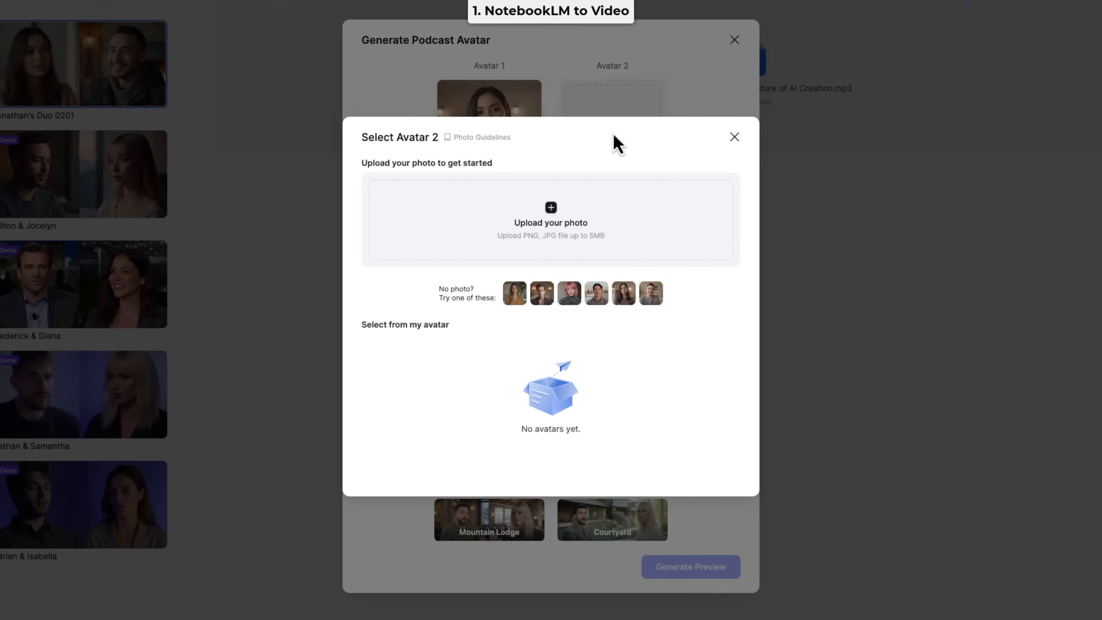
{"action": "left_click", "coordinate": [651, 295]}
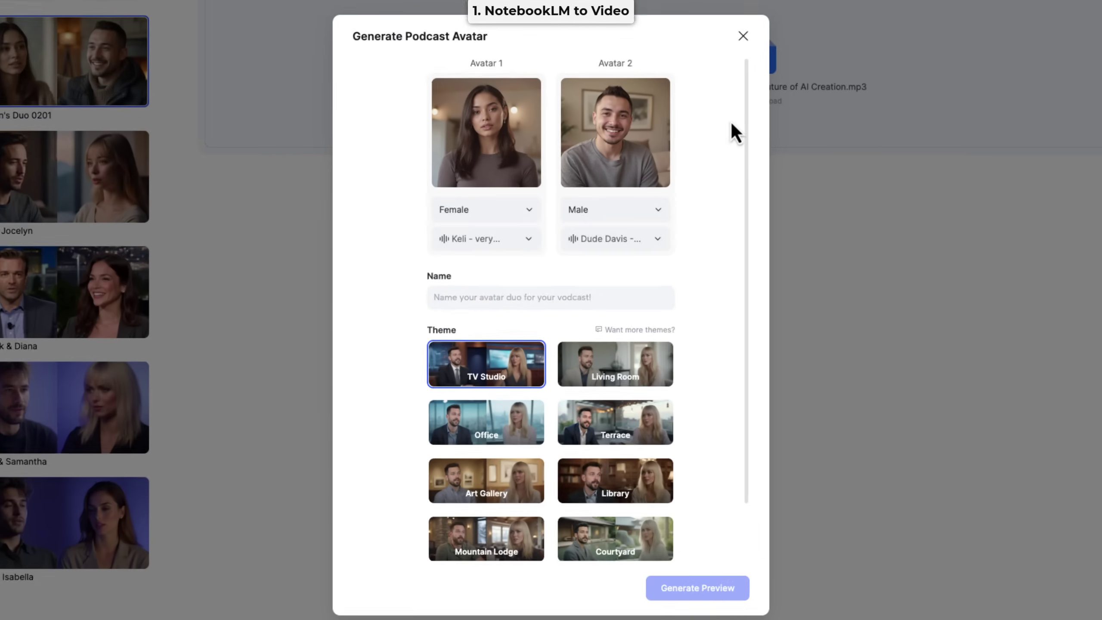
Step: Enter a name for the duo, pick the Mountain Lodge theme, and generate previews
{"action": "left_click", "coordinate": [453, 436]}
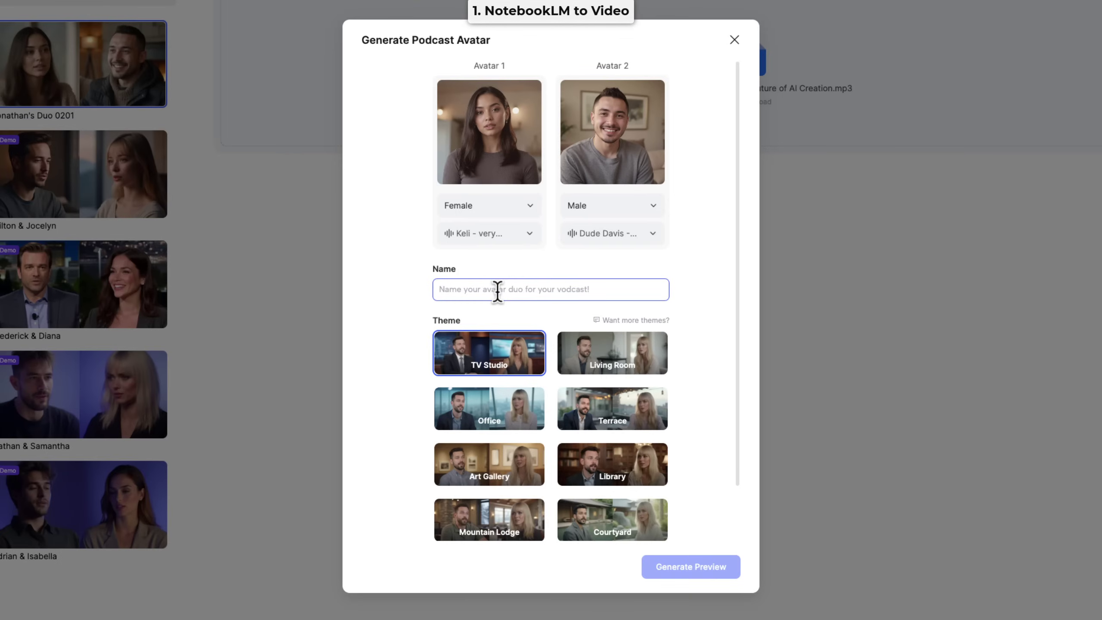
{"action": "type", "text": "Jonathan's Duo"}
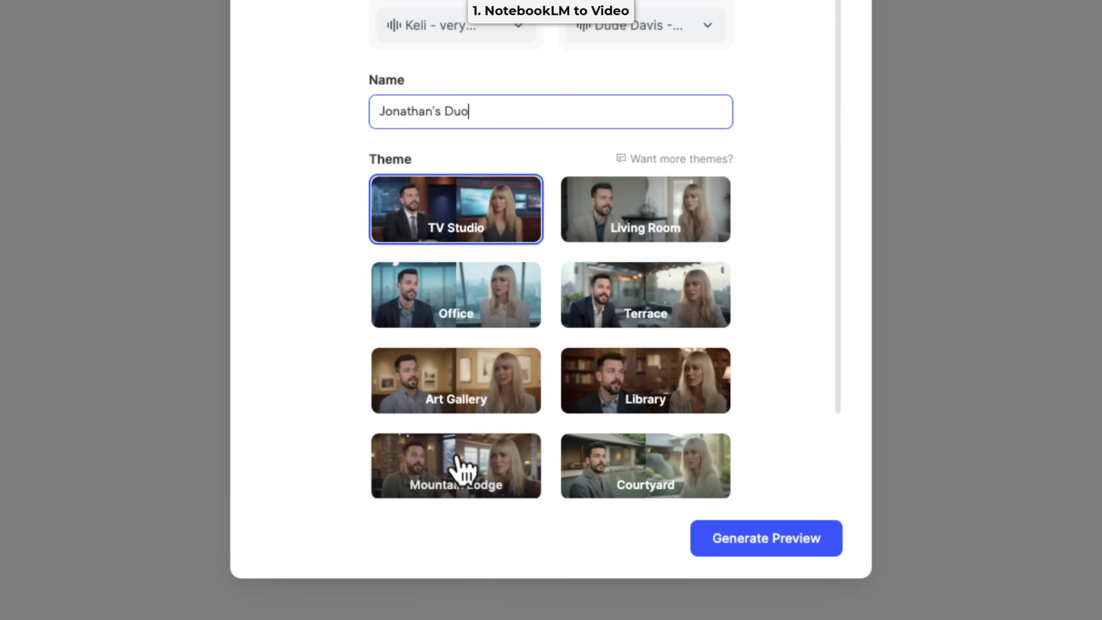
{"action": "left_click", "coordinate": [457, 458]}
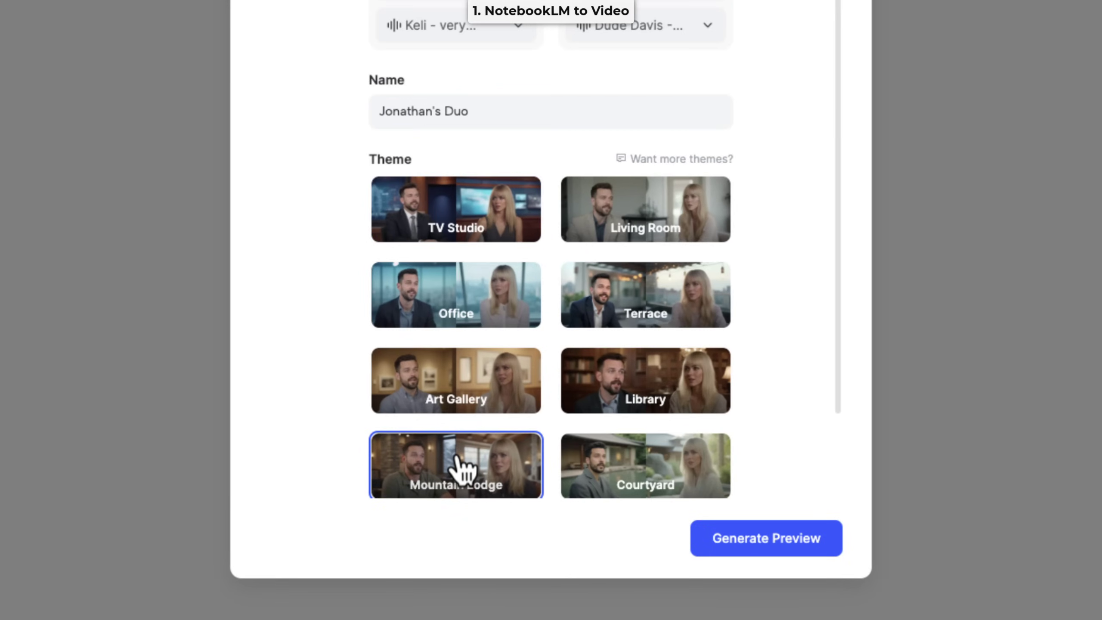
{"action": "left_click", "coordinate": [770, 547]}
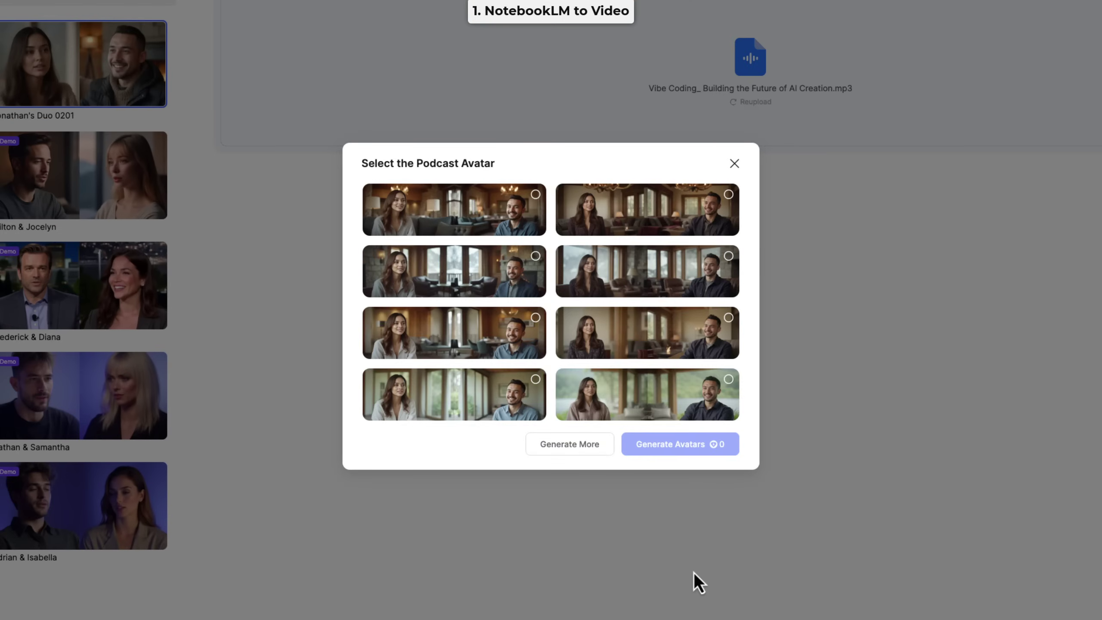
Step: Generate an extra avatar pair for 4 credits, set the new Duo01 as hosts, and render
{"action": "left_click", "coordinate": [564, 445]}
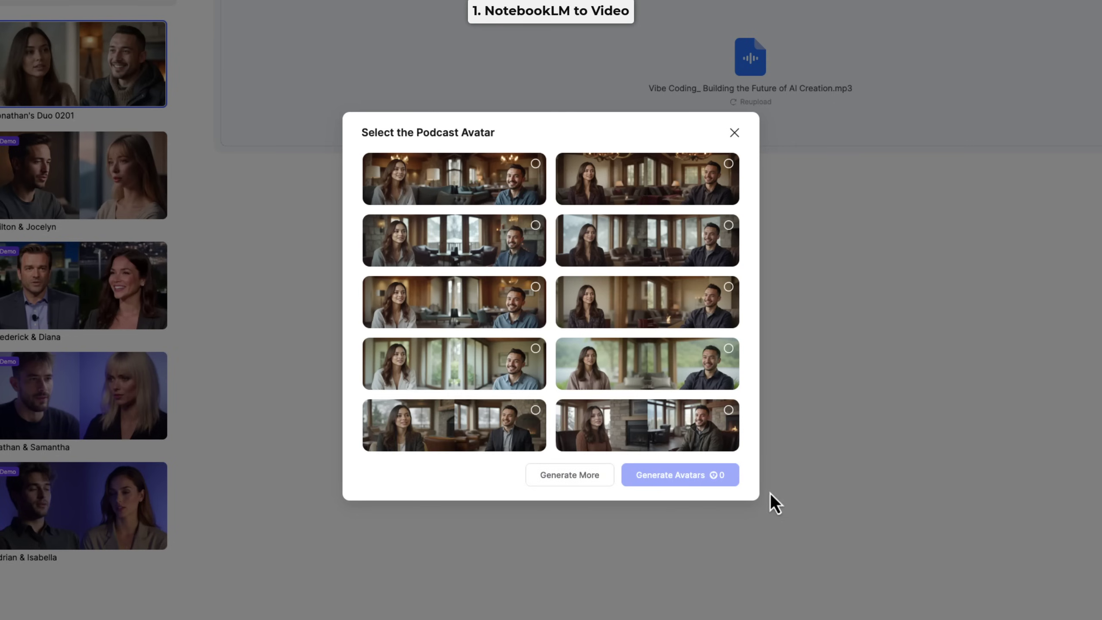
{"action": "left_click", "coordinate": [731, 418]}
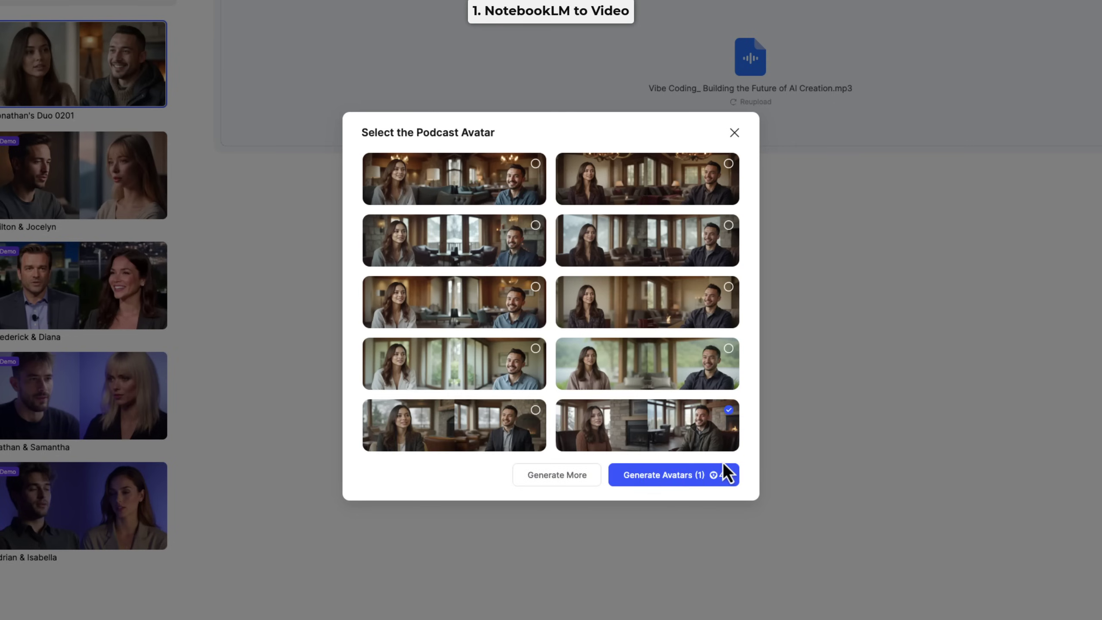
{"action": "left_click", "coordinate": [655, 478]}
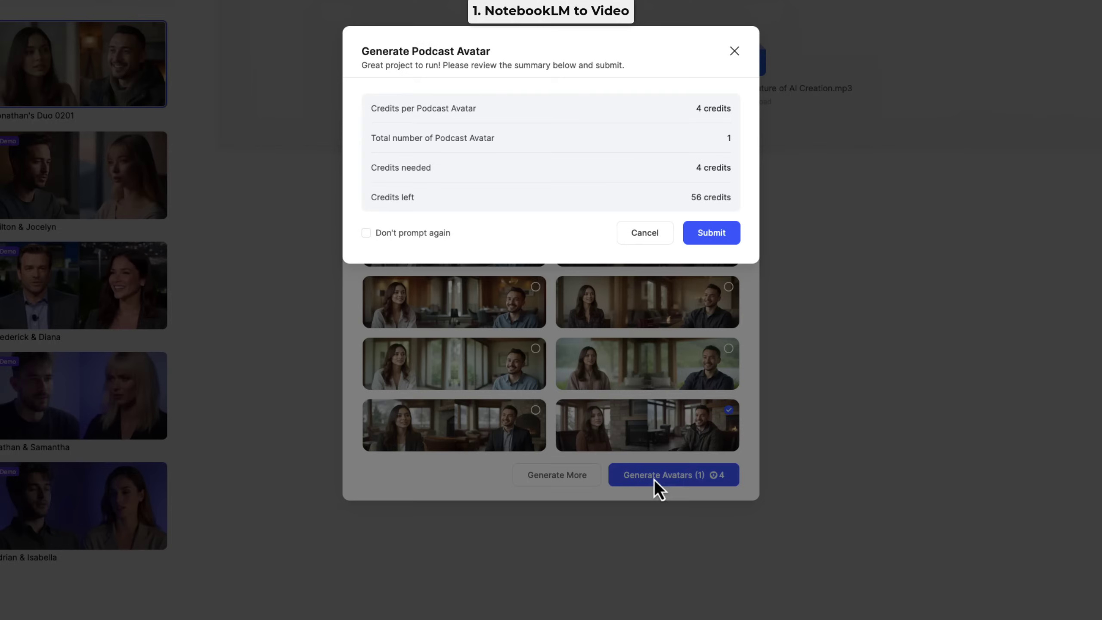
{"action": "left_click", "coordinate": [716, 240]}
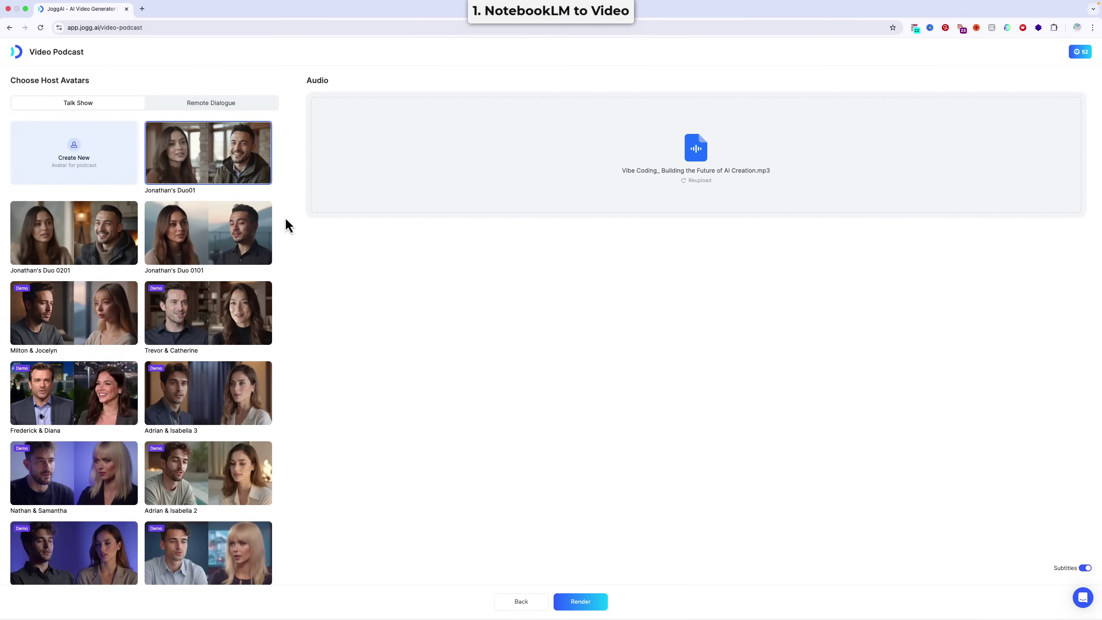
{"action": "left_click", "coordinate": [481, 185]}
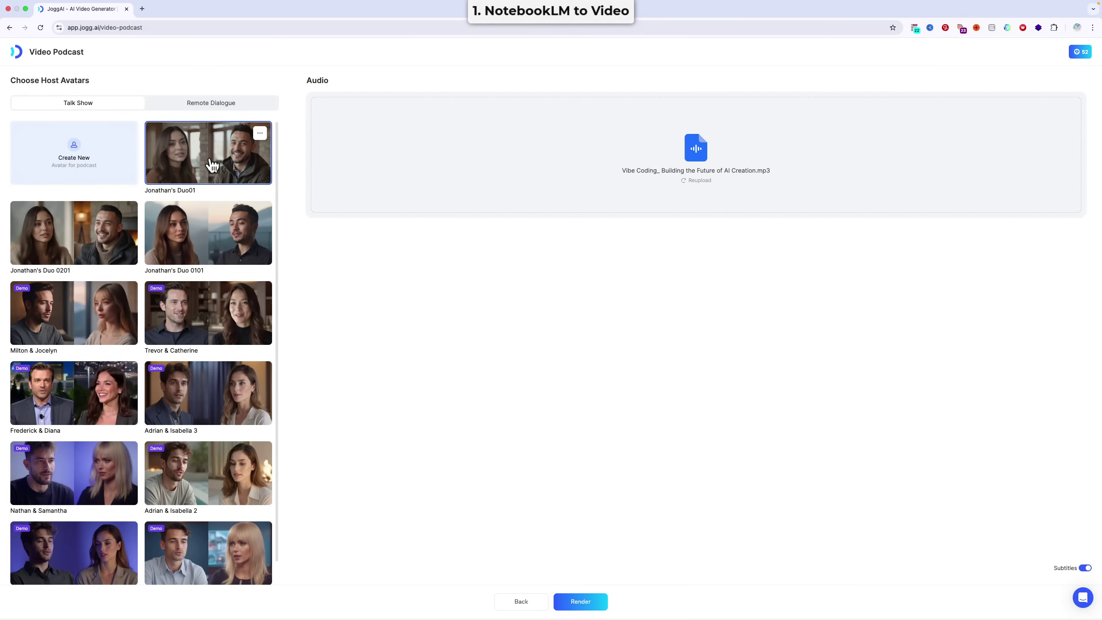
{"action": "left_click", "coordinate": [596, 608]}
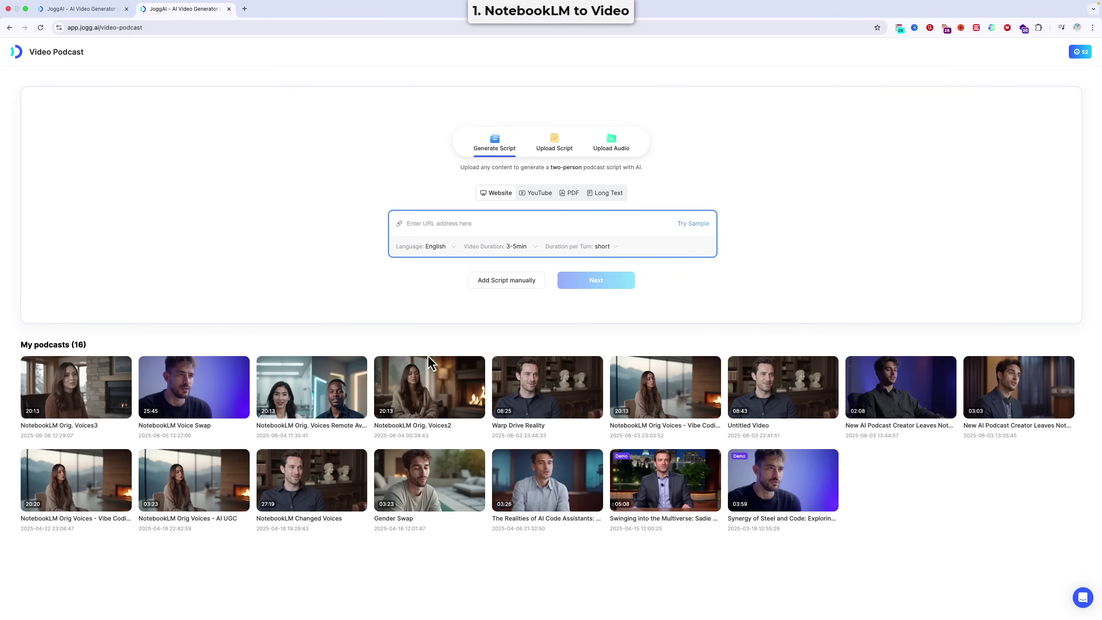
Step: Play the NotebookLM Orig. Voices2 podcast from My podcasts
{"action": "left_click", "coordinate": [433, 393]}
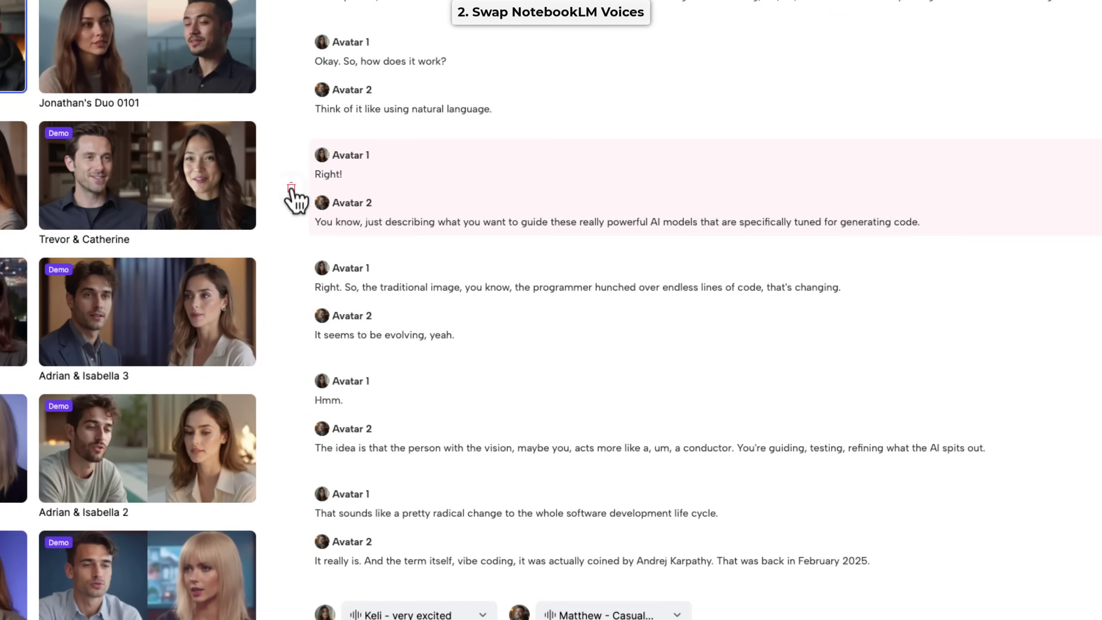
Step: Delete two dialogue blocks and replace 'people are calling' with 'know' in the script
{"action": "left_click", "coordinate": [291, 188]}
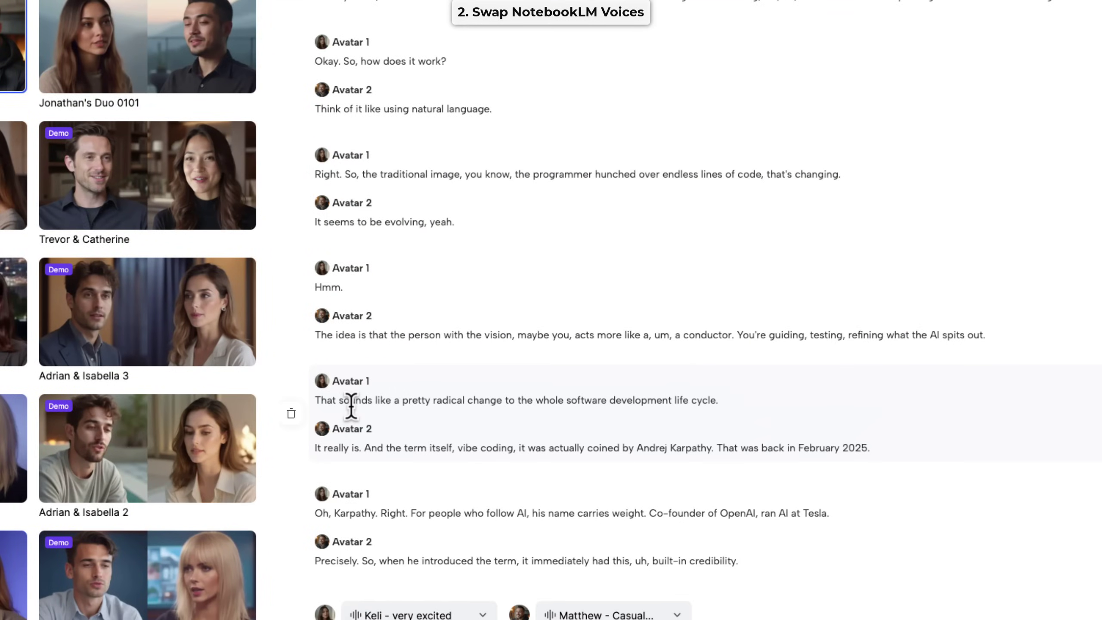
{"action": "left_click", "coordinate": [291, 415]}
{"action": "scroll", "coordinate": [337, 451], "scroll_direction": "up", "scroll_amount": 6}
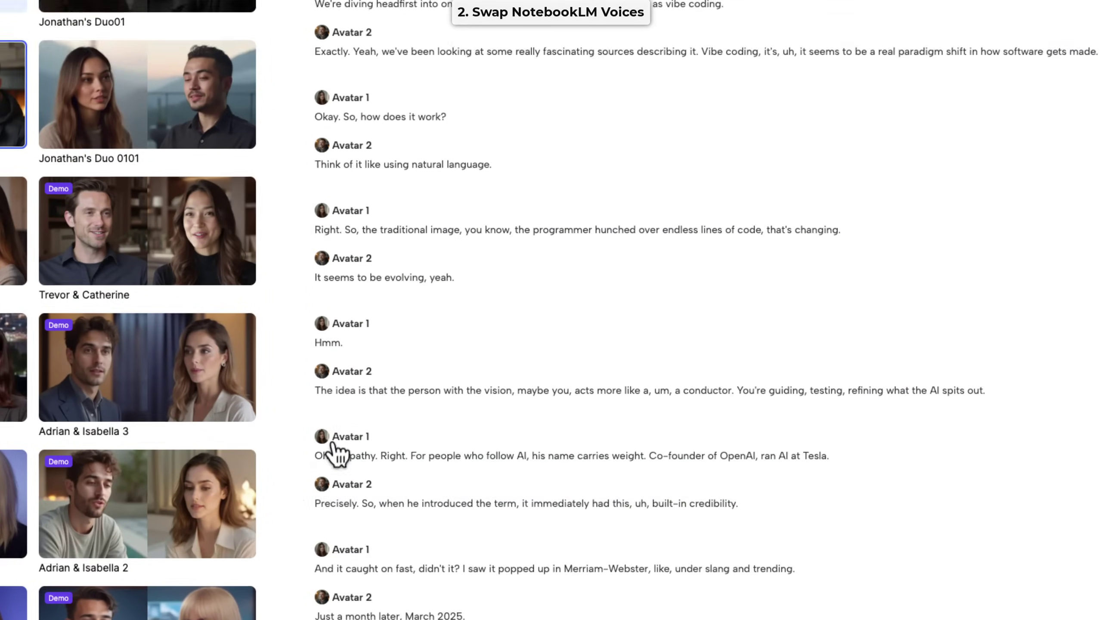
{"action": "left_click_drag", "start_coordinate": [618, 199], "coordinate": [686, 197]}
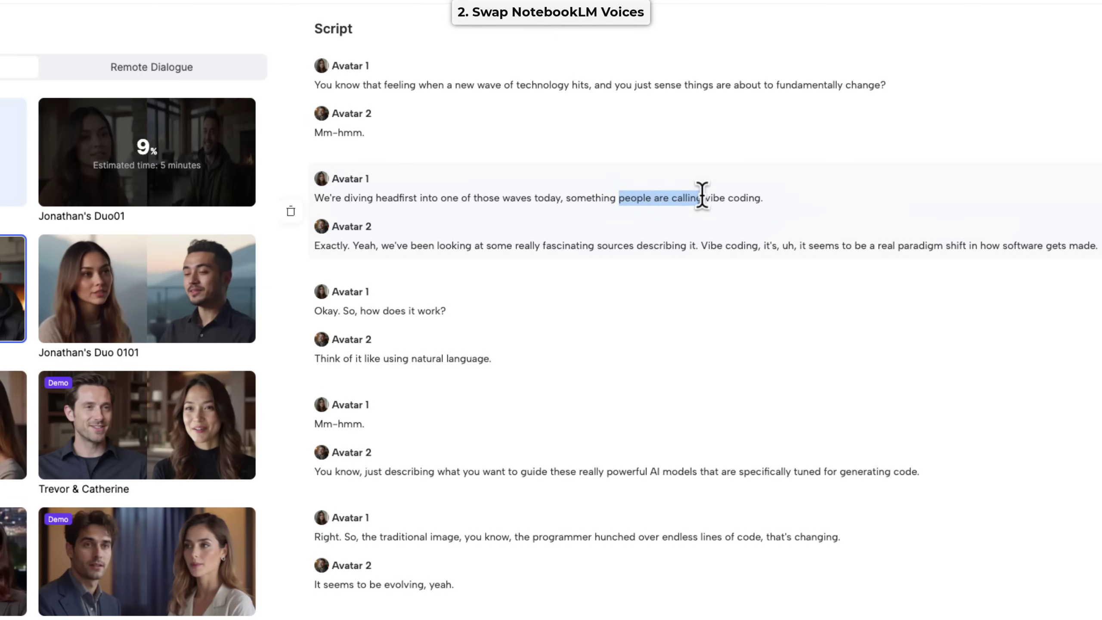
{"action": "type", "text": "known"}
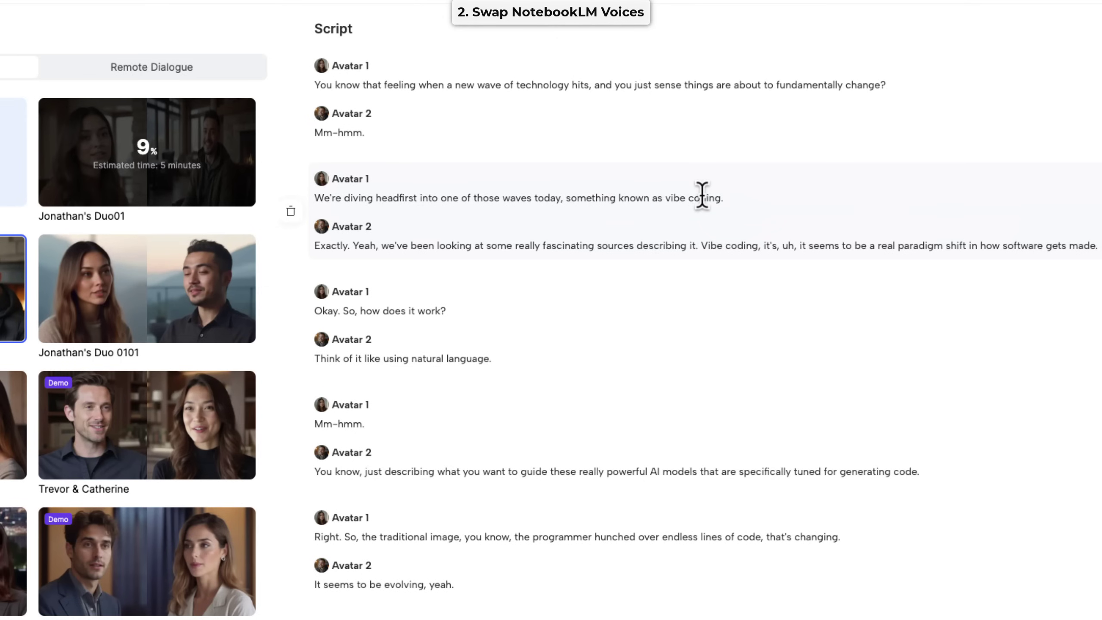
Step: Select Avatar 2's and Avatar 1's 'Mm-hmm.' lines for rewriting, then play the audio
{"action": "left_click_drag", "start_coordinate": [364, 132], "coordinate": [313, 133]}
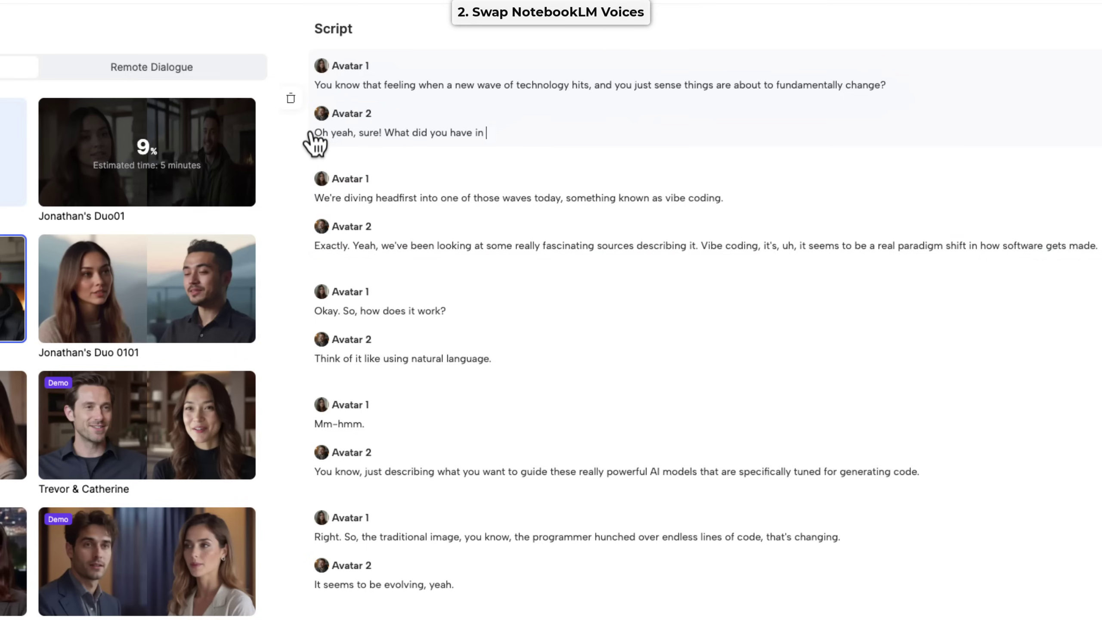
{"action": "left_click_drag", "start_coordinate": [384, 423], "coordinate": [301, 430]}
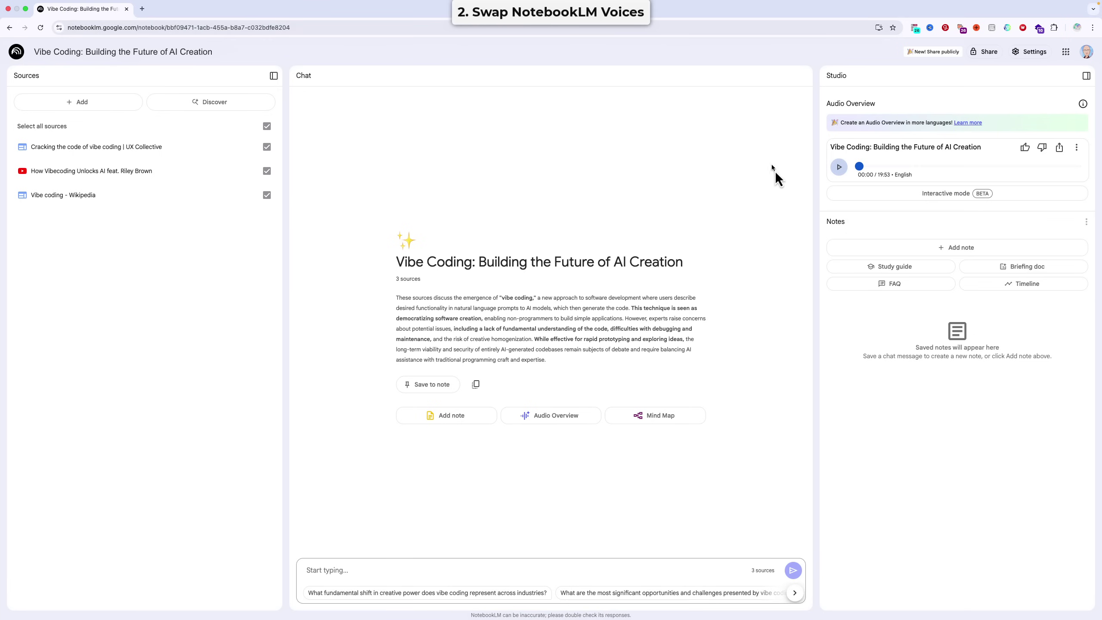
{"action": "left_click", "coordinate": [839, 167]}
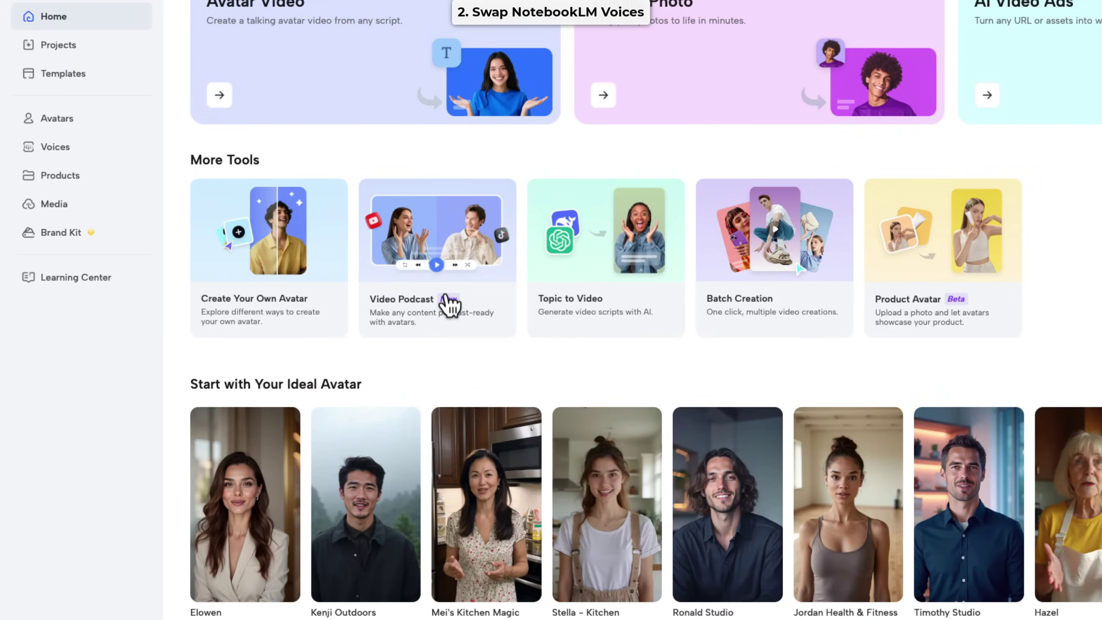
Step: Start a new video podcast from the NotebookLM mp3 in the NotebookLM audio folder
{"action": "left_click", "coordinate": [460, 256]}
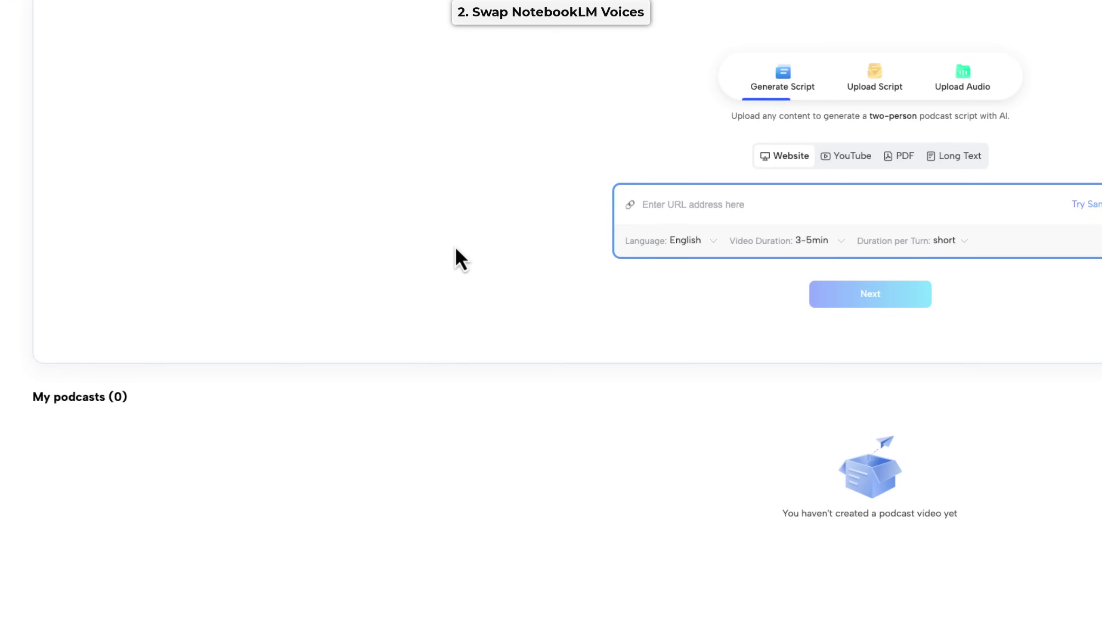
{"action": "left_click", "coordinate": [566, 139]}
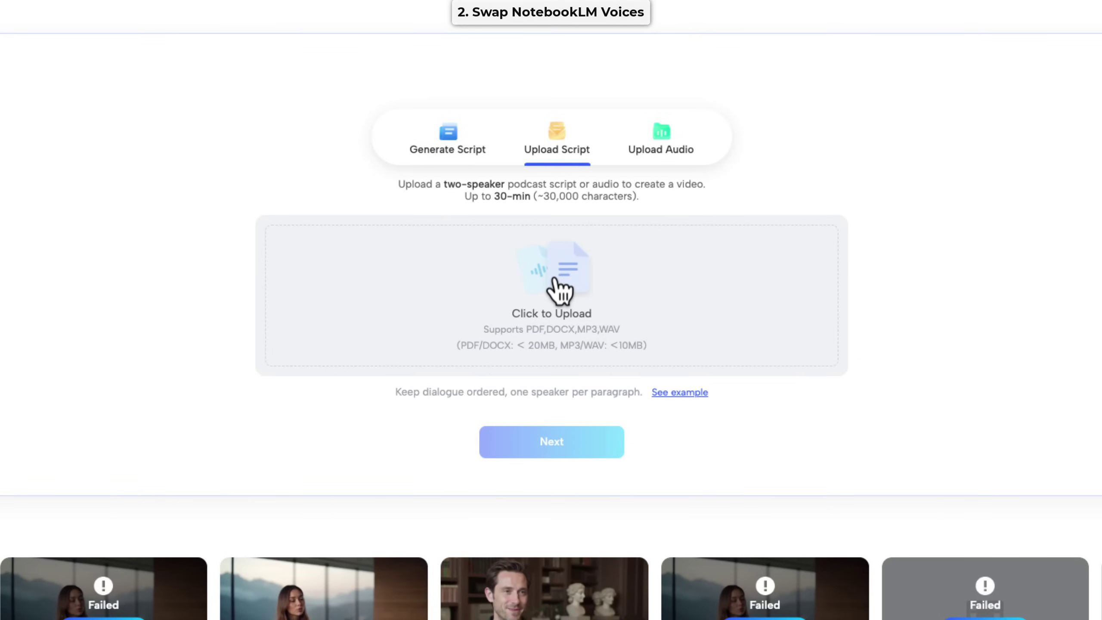
{"action": "left_click", "coordinate": [576, 299]}
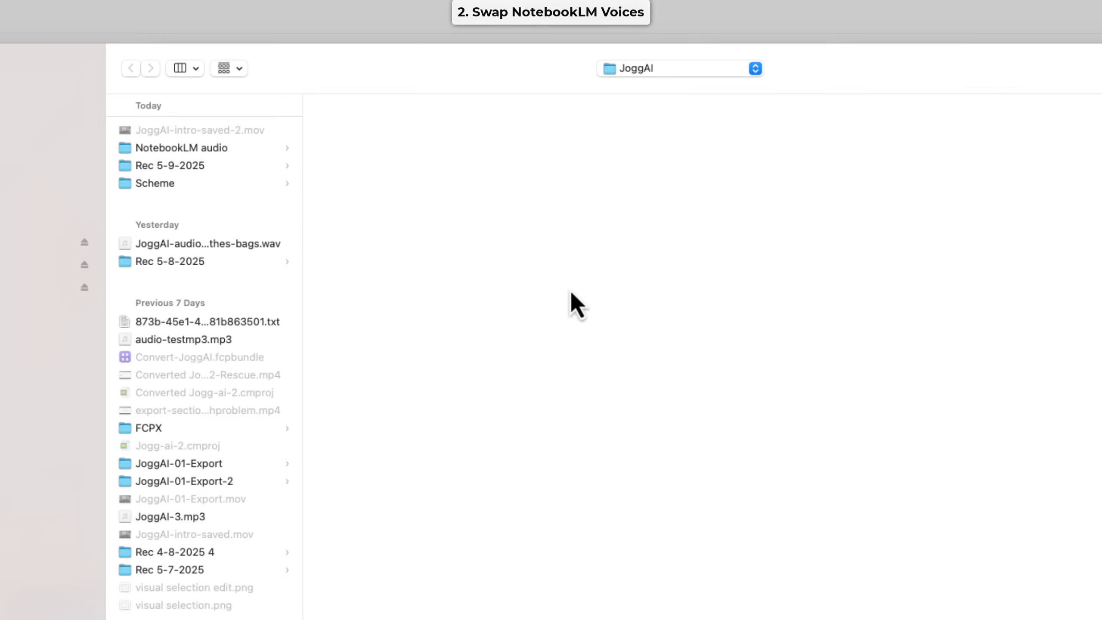
{"action": "left_click", "coordinate": [184, 147]}
{"action": "double_click", "coordinate": [377, 134]}
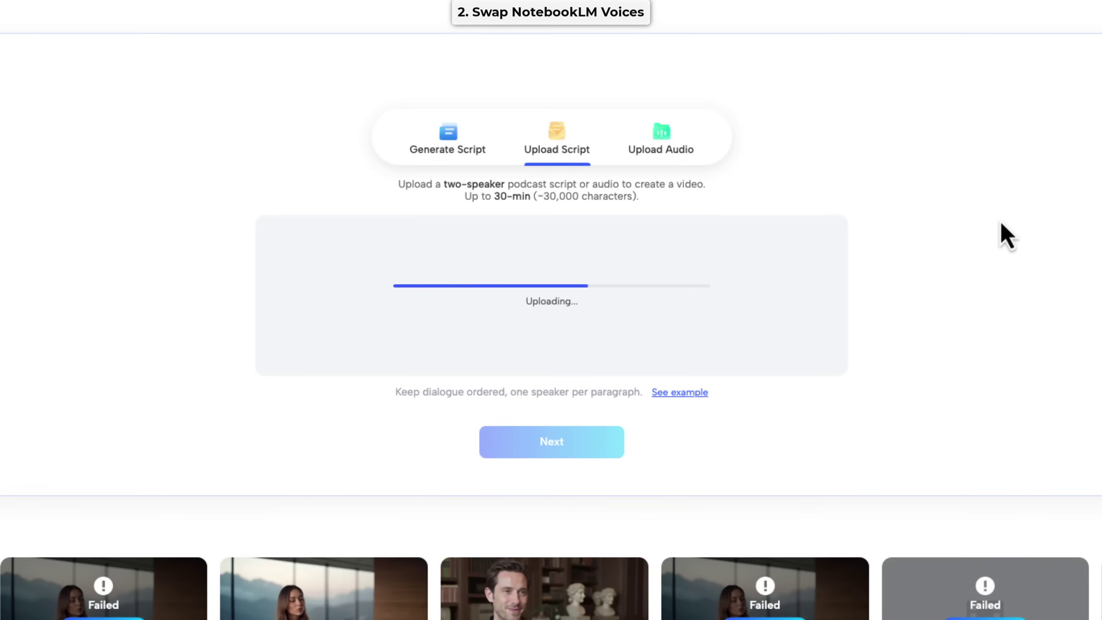
{"action": "left_click", "coordinate": [598, 449]}
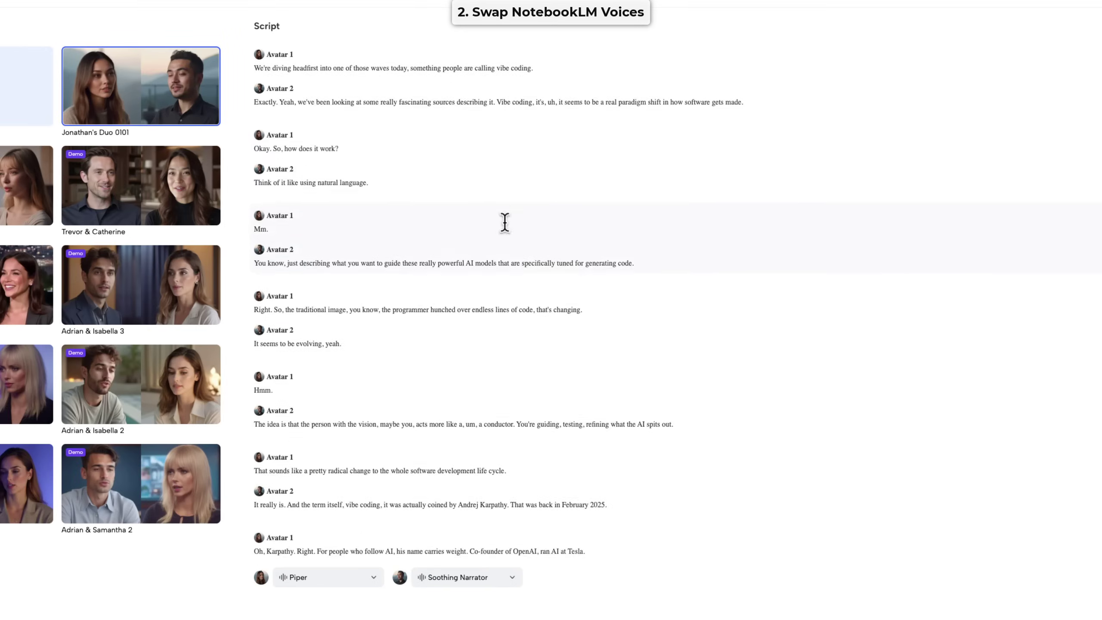
{"action": "scroll", "coordinate": [507, 226], "scroll_direction": "down", "scroll_amount": 6}
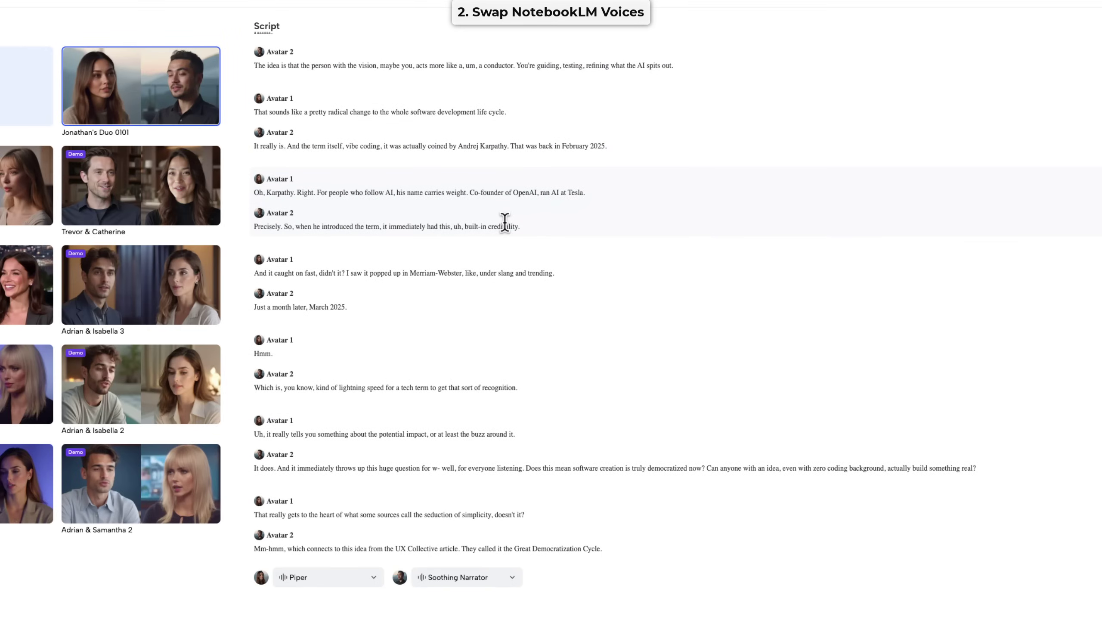
Step: Trim characters from the end of the 'Oh yeah.' line in the transcribed script
{"action": "scroll", "coordinate": [504, 222], "scroll_direction": "up", "scroll_amount": 11}
{"action": "left_click", "coordinate": [286, 98]}
{"action": "key", "text": "BackSpace"}
{"action": "key", "text": "BackSpace"}
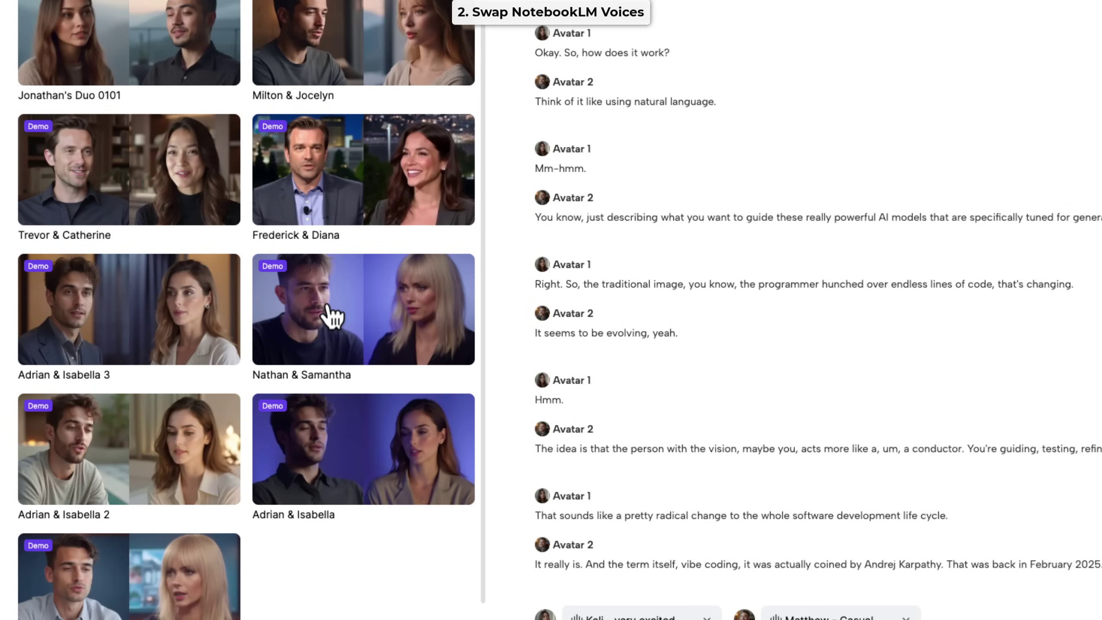
Step: Make Nathan & Samantha the hosts and give the first speaker the English Hope – Corporate training voice
{"action": "left_click", "coordinate": [332, 316]}
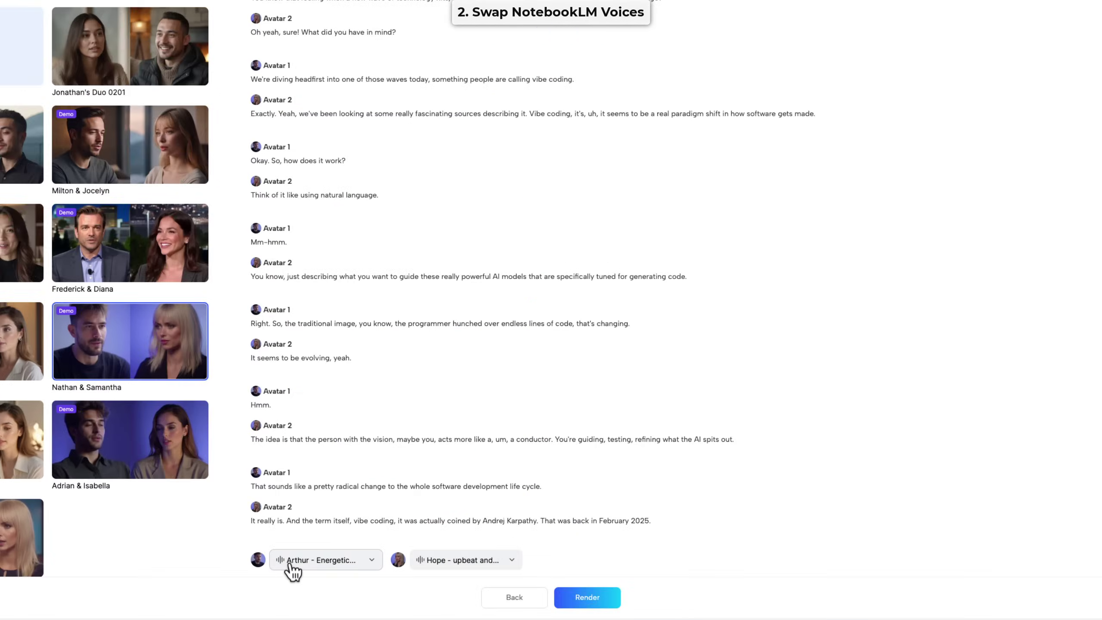
{"action": "left_click", "coordinate": [582, 615]}
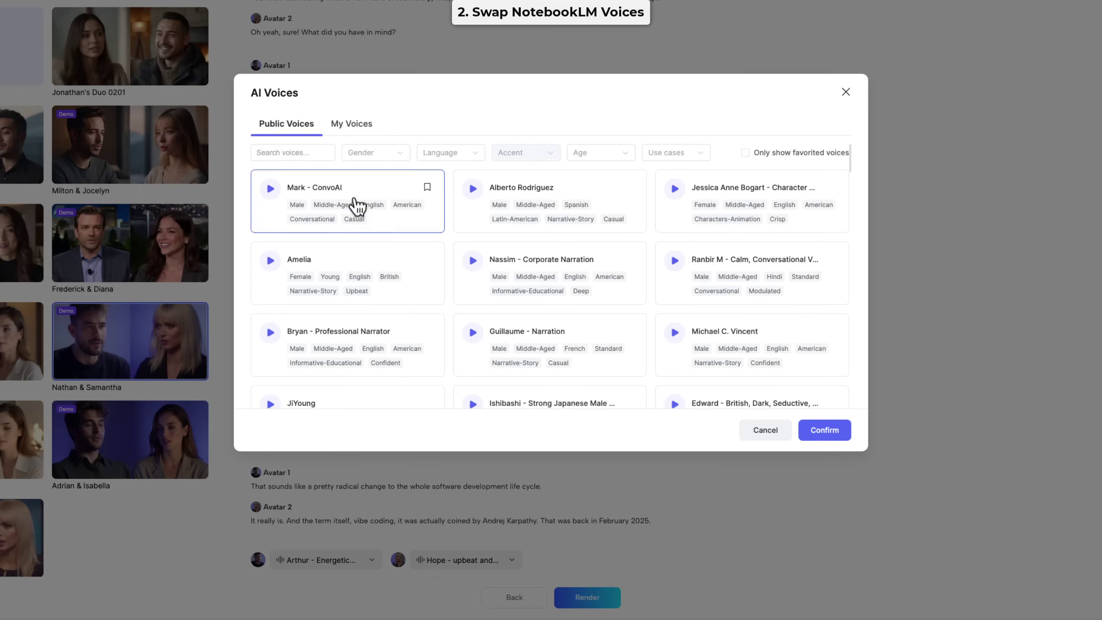
{"action": "left_click", "coordinate": [375, 153]}
{"action": "left_click", "coordinate": [369, 180]}
{"action": "left_click", "coordinate": [472, 160]}
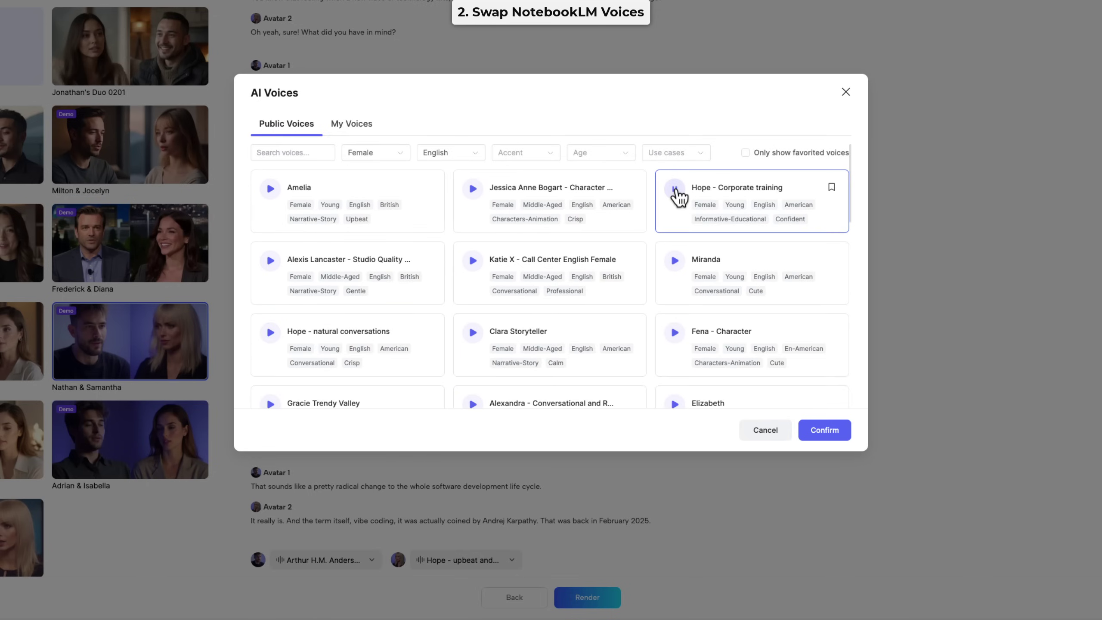
{"action": "left_click", "coordinate": [807, 198]}
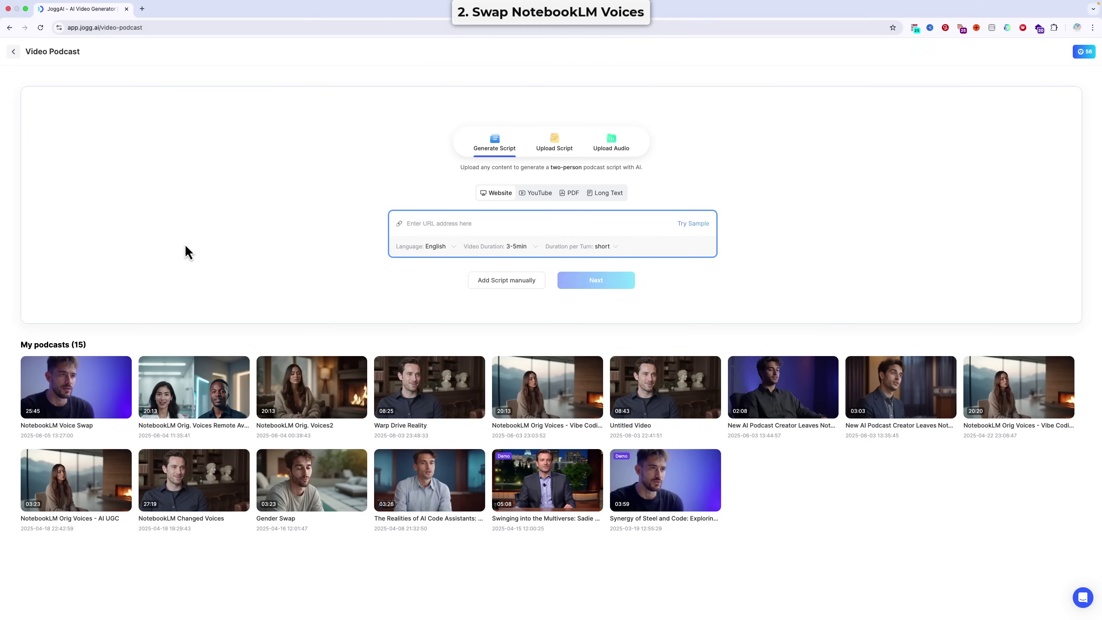
Step: Play the NotebookLM Voice Swap podcast from My podcasts
{"action": "left_click", "coordinate": [77, 389]}
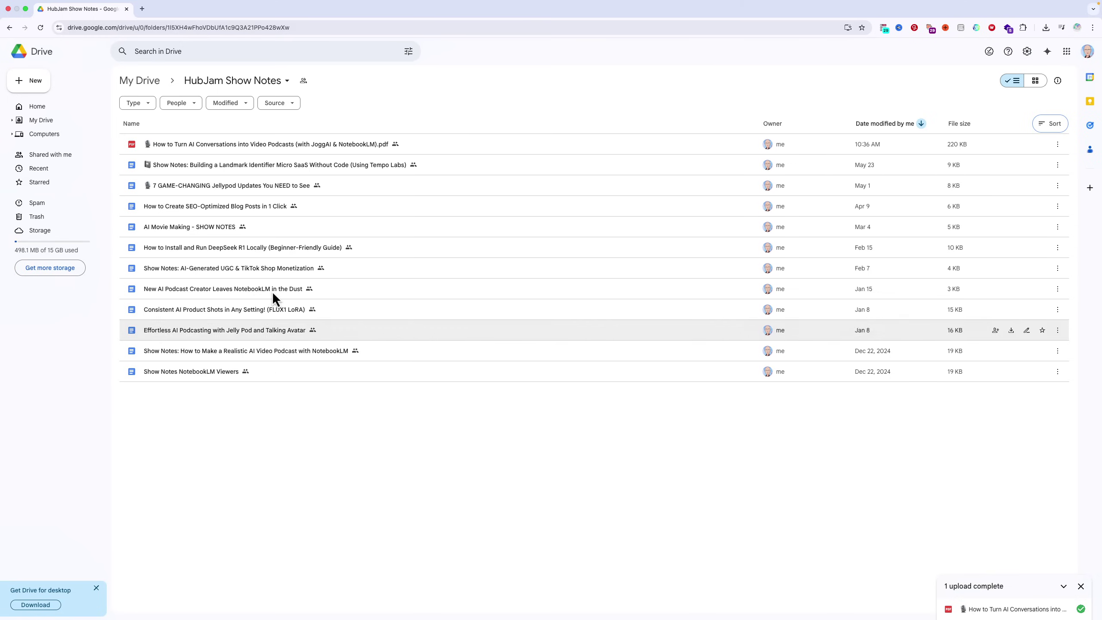
Step: Preview the How to Turn AI Conversations into Video Podcasts PDF, scrolling down to Scenario 1
{"action": "left_click", "coordinate": [245, 150]}
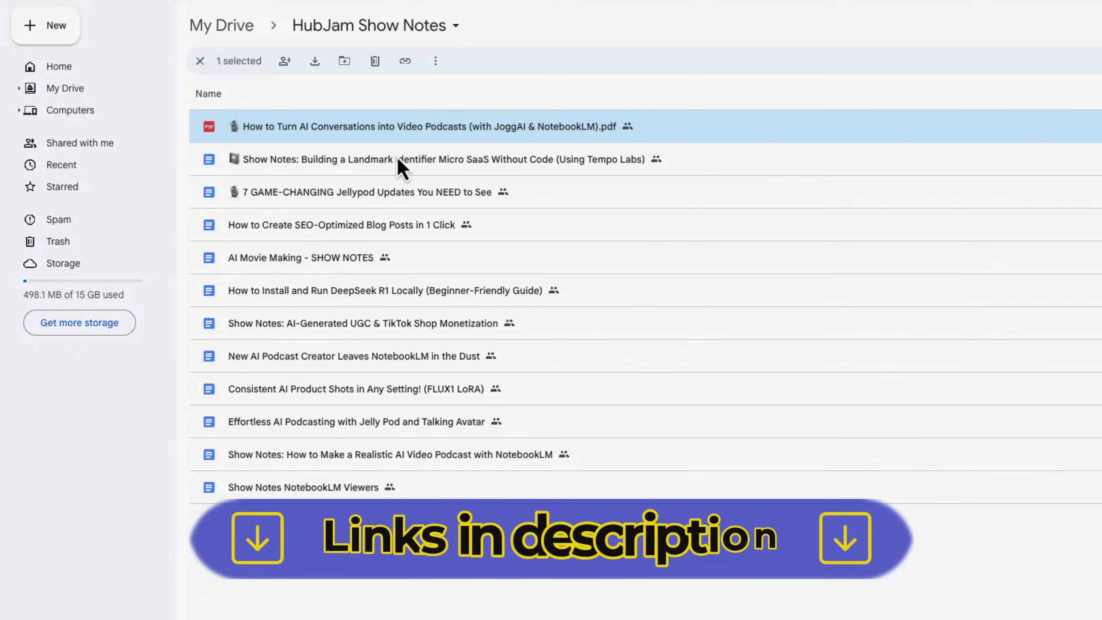
{"action": "scroll", "coordinate": [501, 525], "scroll_direction": "down", "scroll_amount": 8}
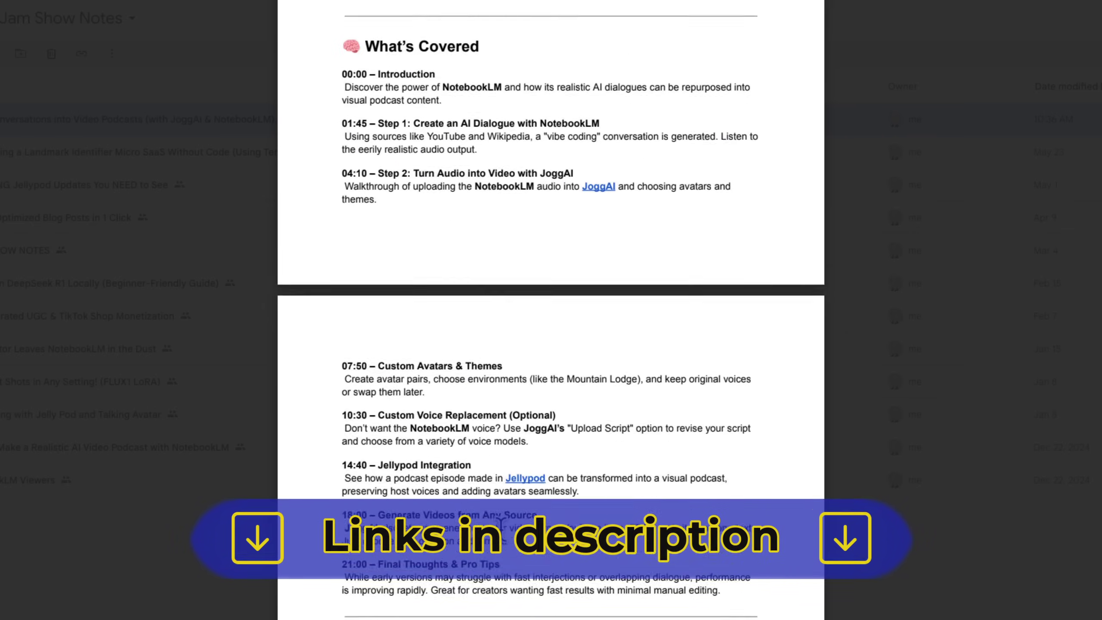
{"action": "scroll", "coordinate": [501, 525], "scroll_direction": "down", "scroll_amount": 10}
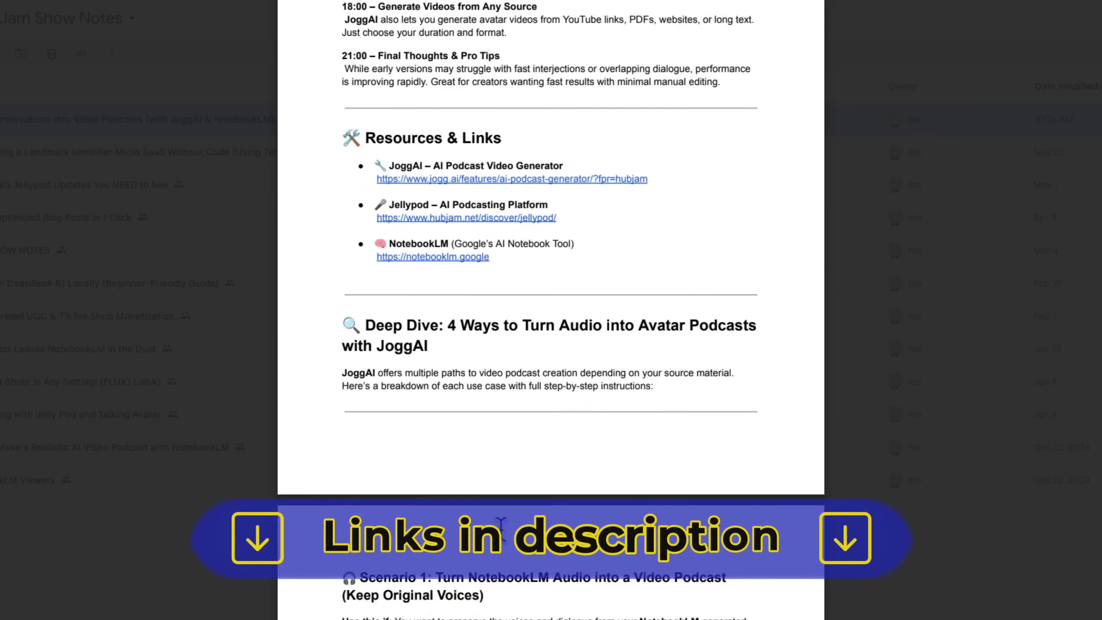
{"action": "scroll", "coordinate": [501, 525], "scroll_direction": "down", "scroll_amount": 6}
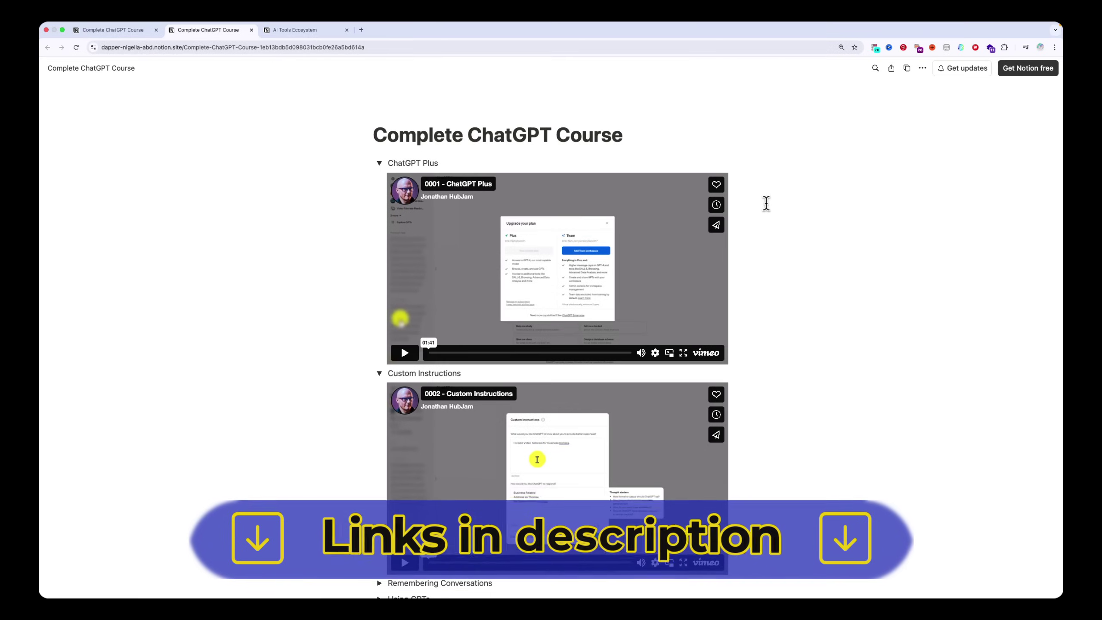
Step: Expand the Remembering Conversations section on the current Notion course page
{"action": "scroll", "coordinate": [766, 203], "scroll_direction": "down", "scroll_amount": 3}
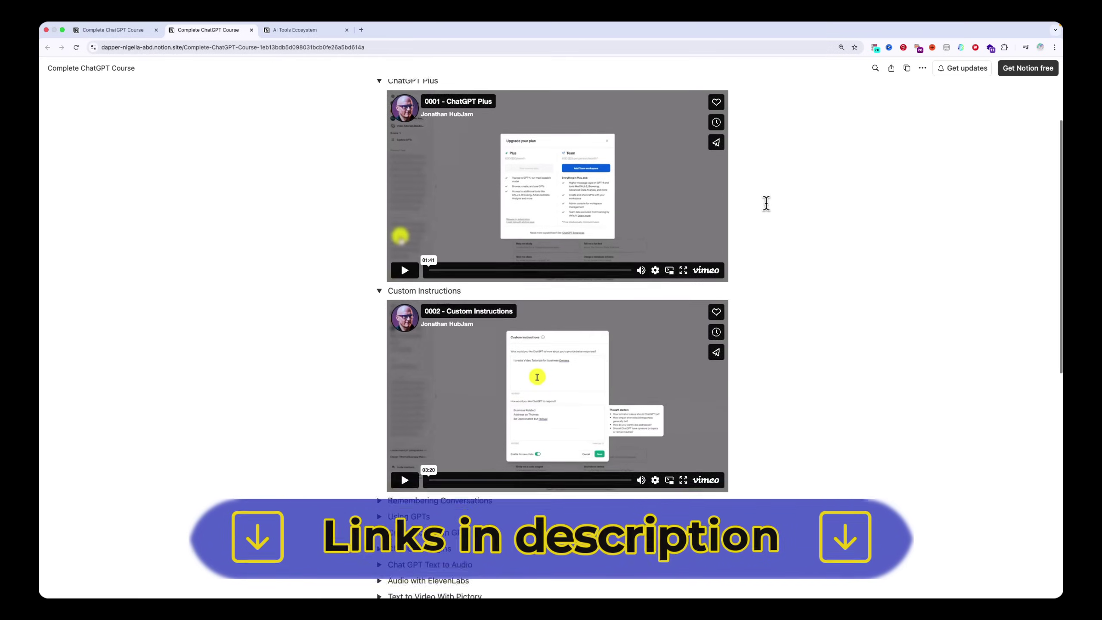
{"action": "scroll", "coordinate": [766, 203], "scroll_direction": "down", "scroll_amount": 5}
{"action": "left_click", "coordinate": [379, 288]}
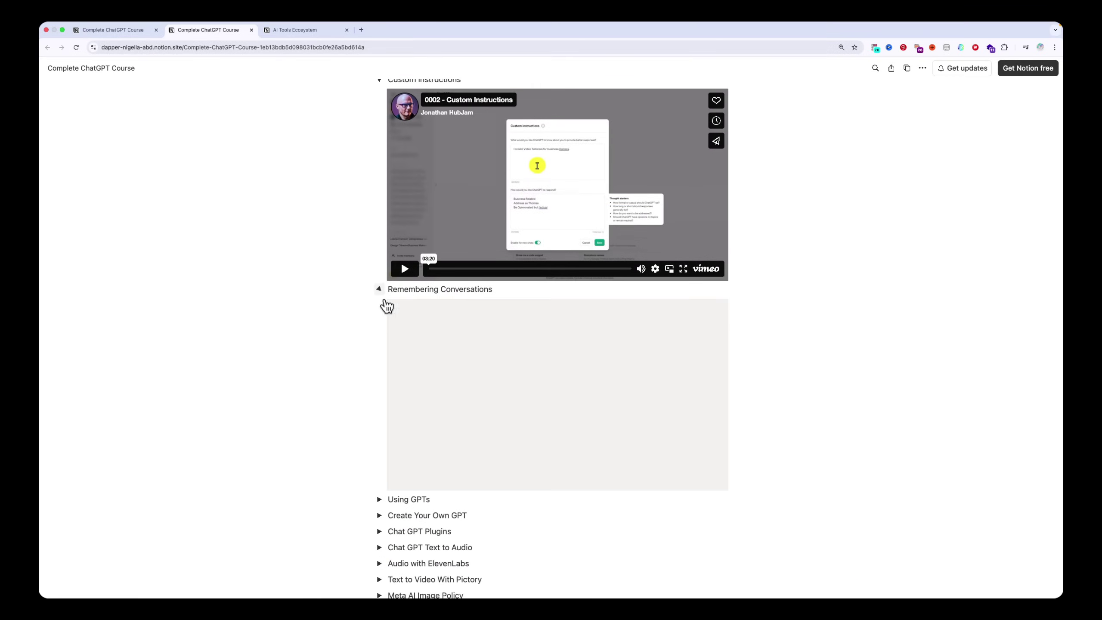
{"action": "scroll", "coordinate": [673, 407], "scroll_direction": "down", "scroll_amount": 3}
Step: On AI Tools Ecosystem, expand AI Content Creation and AI Writing & Text Generation, viewing their mind maps
{"action": "left_click", "coordinate": [295, 29]}
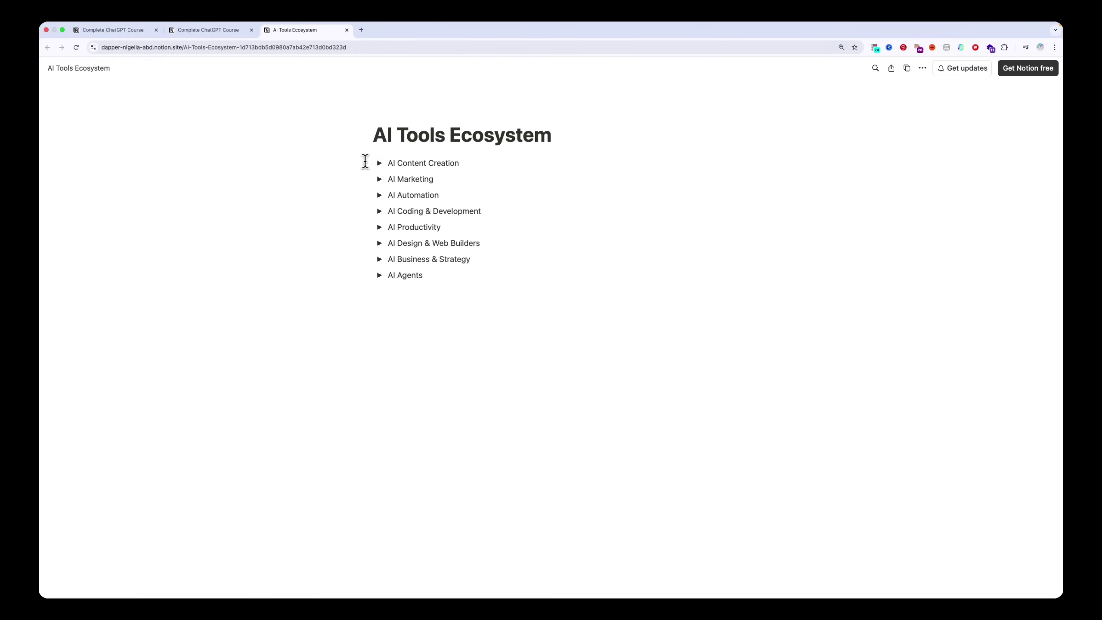
{"action": "left_click", "coordinate": [378, 163]}
{"action": "left_click", "coordinate": [557, 247]}
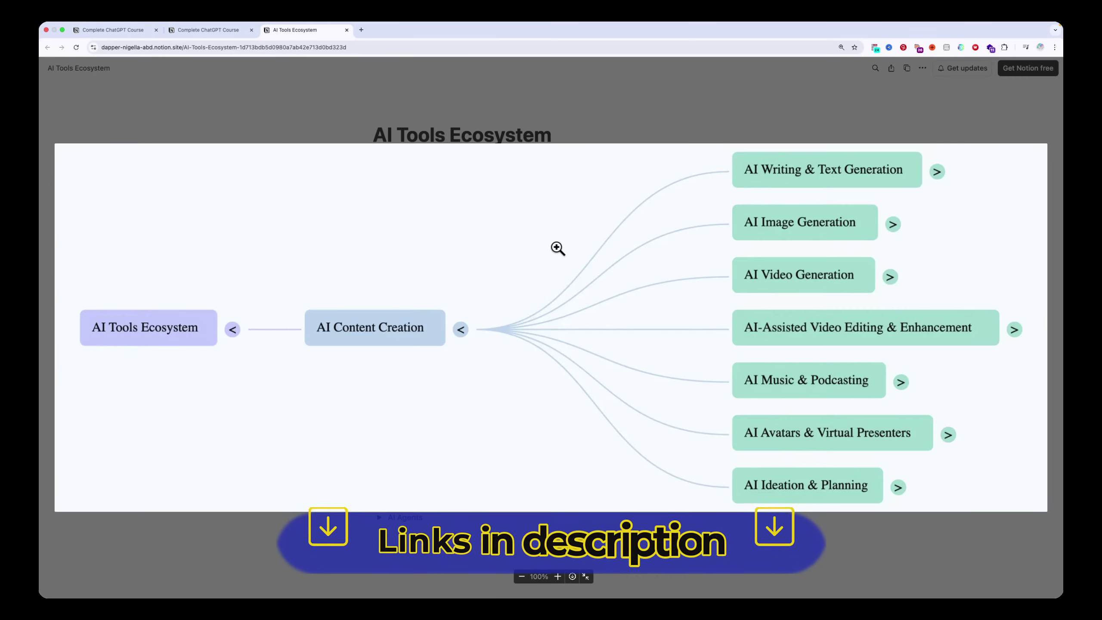
{"action": "left_click", "coordinate": [556, 247]}
{"action": "left_click", "coordinate": [393, 309]}
{"action": "left_click", "coordinate": [557, 417]}
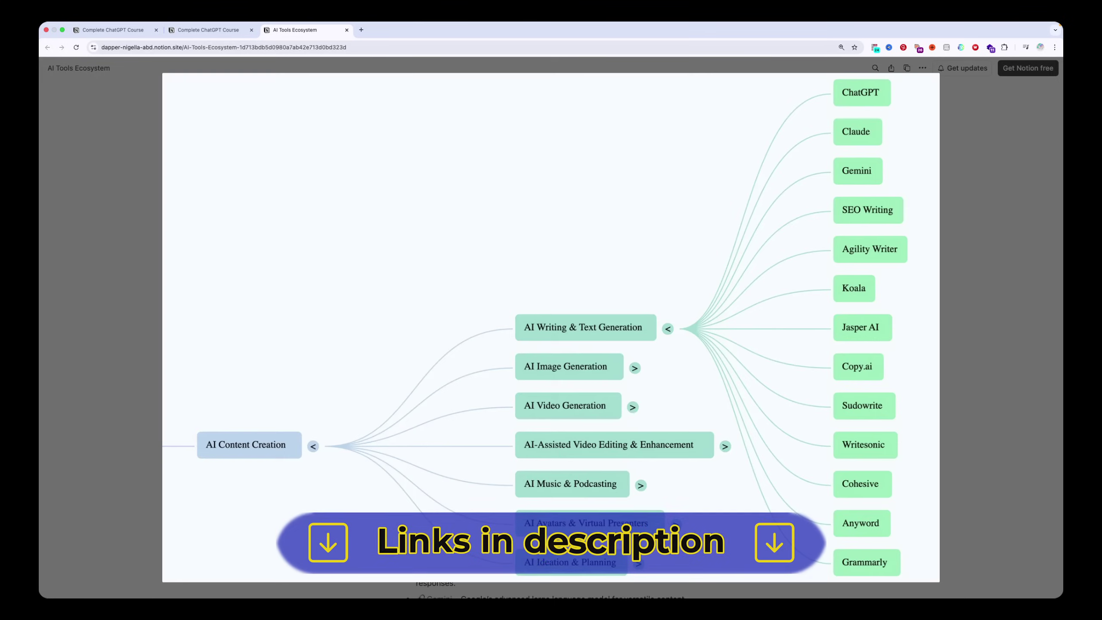
{"action": "key", "text": "Escape"}
Step: Expand AI Image Generation, view its mind map, then expand AI Video Generation
{"action": "scroll", "coordinate": [398, 388], "scroll_direction": "down", "scroll_amount": 10}
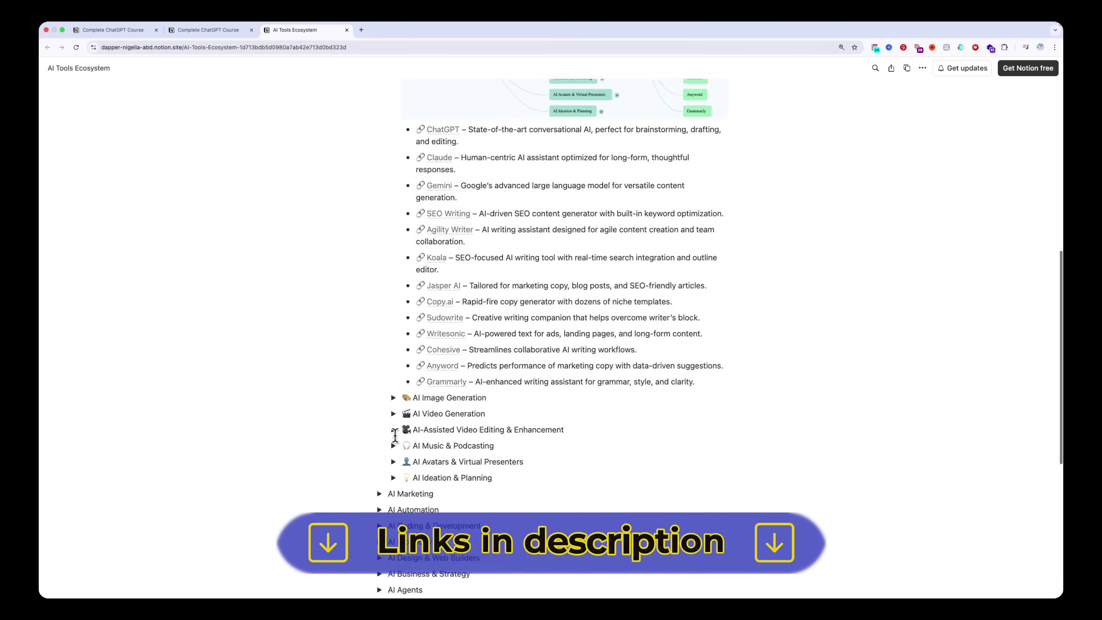
{"action": "left_click", "coordinate": [395, 383]}
{"action": "scroll", "coordinate": [603, 417], "scroll_direction": "down", "scroll_amount": 5}
{"action": "left_click", "coordinate": [694, 255]}
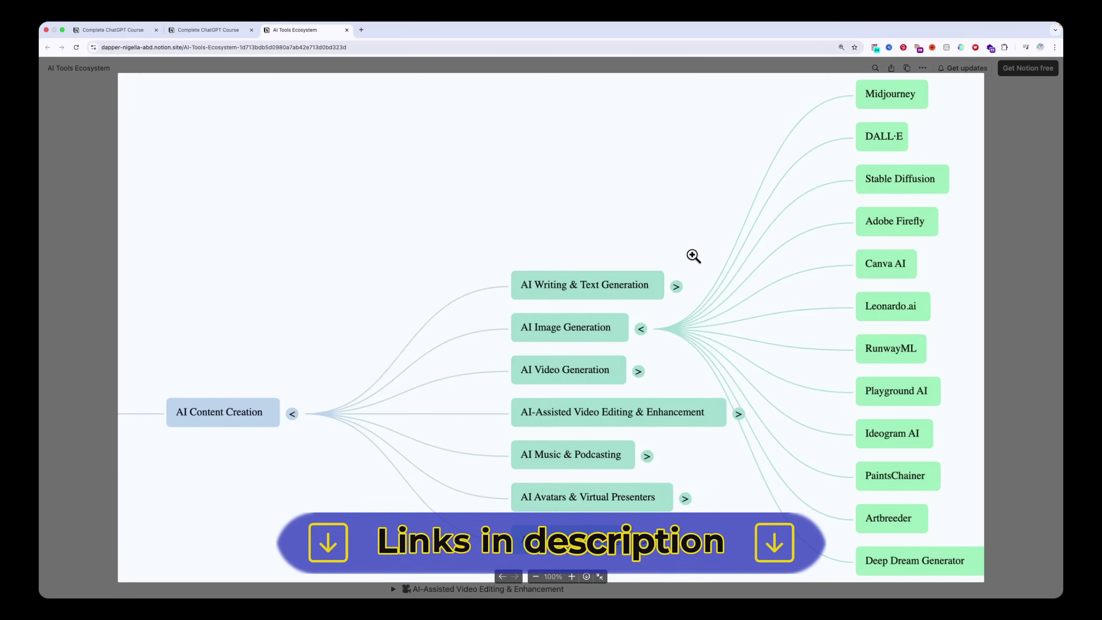
{"action": "left_click", "coordinate": [694, 255]}
{"action": "scroll", "coordinate": [580, 298], "scroll_direction": "down", "scroll_amount": 8}
{"action": "left_click", "coordinate": [393, 245]}
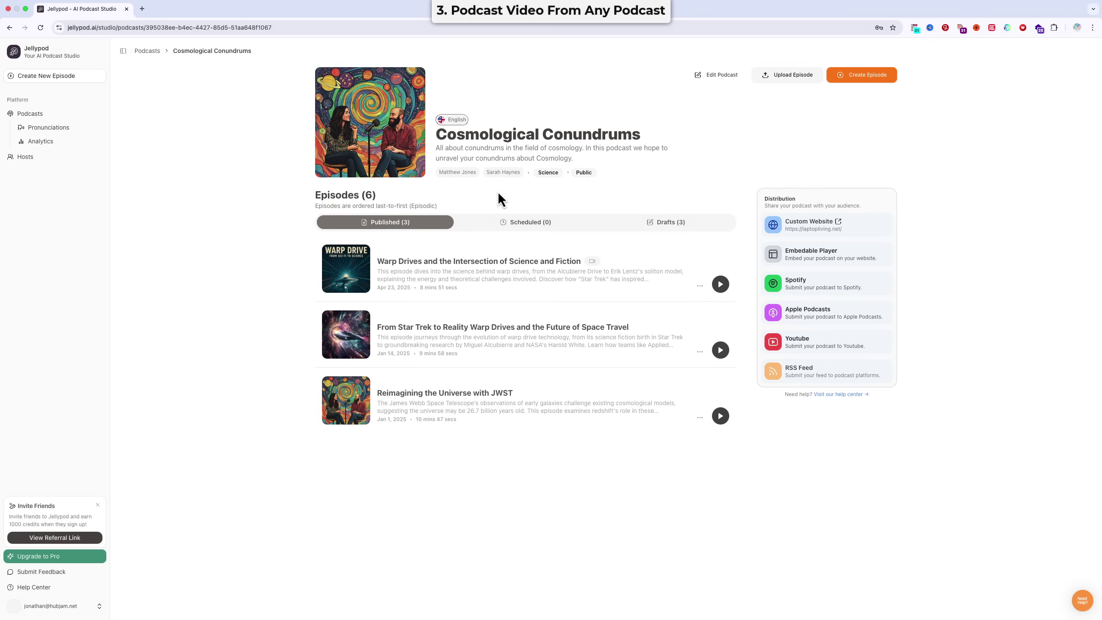
Step: Open the Warp Drives and the Intersection of Science and Fiction episode, skim its transcript, and open its Episode Website
{"action": "left_click", "coordinate": [489, 263], "text": "super"}
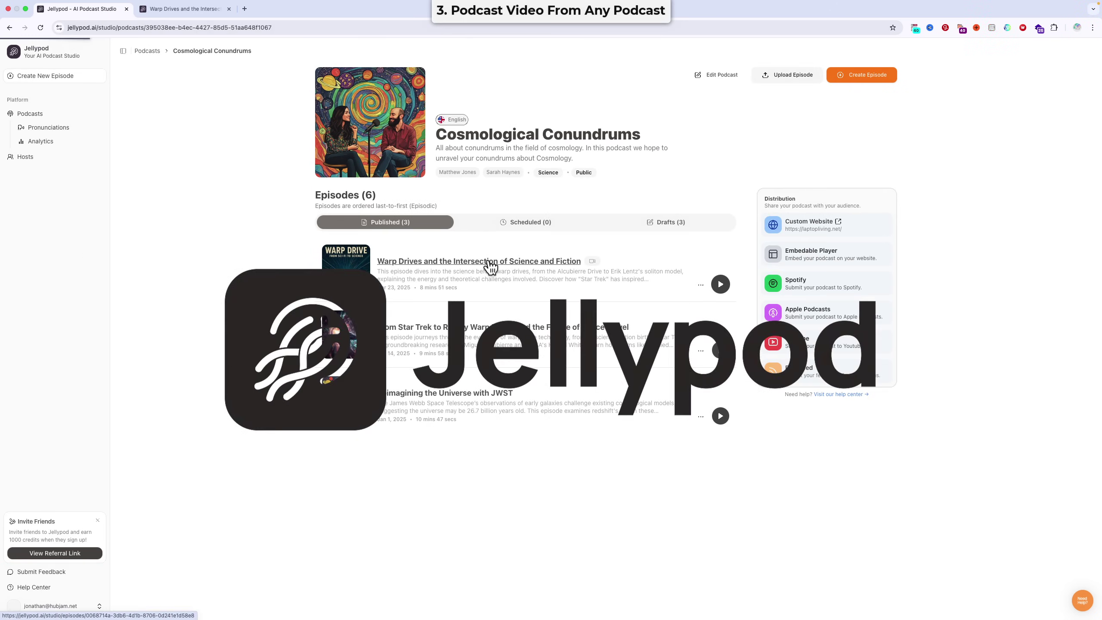
{"action": "left_click", "coordinate": [490, 262]}
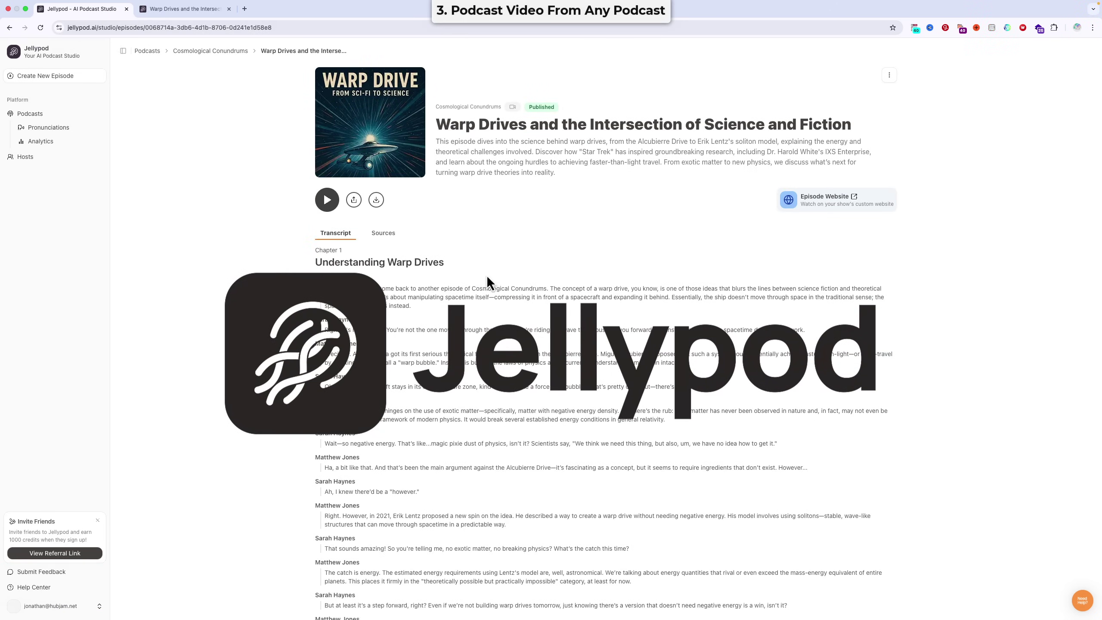
{"action": "scroll", "coordinate": [499, 304], "scroll_direction": "down", "scroll_amount": 5}
{"action": "scroll", "coordinate": [507, 330], "scroll_direction": "up", "scroll_amount": 4}
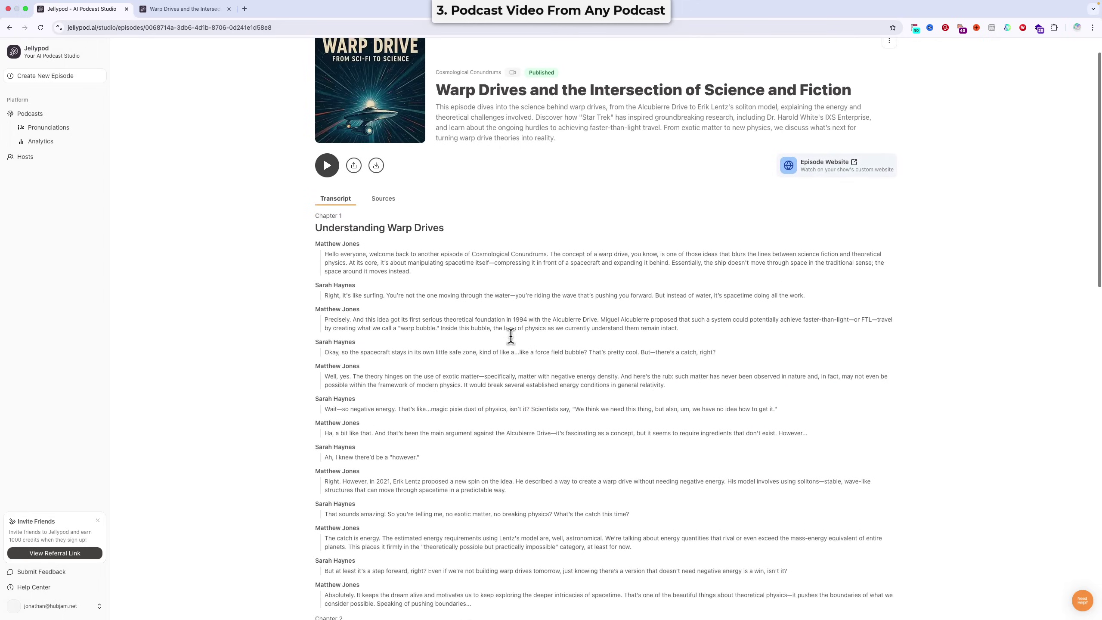
{"action": "scroll", "coordinate": [511, 335], "scroll_direction": "up", "scroll_amount": 1}
{"action": "left_click", "coordinate": [832, 201]}
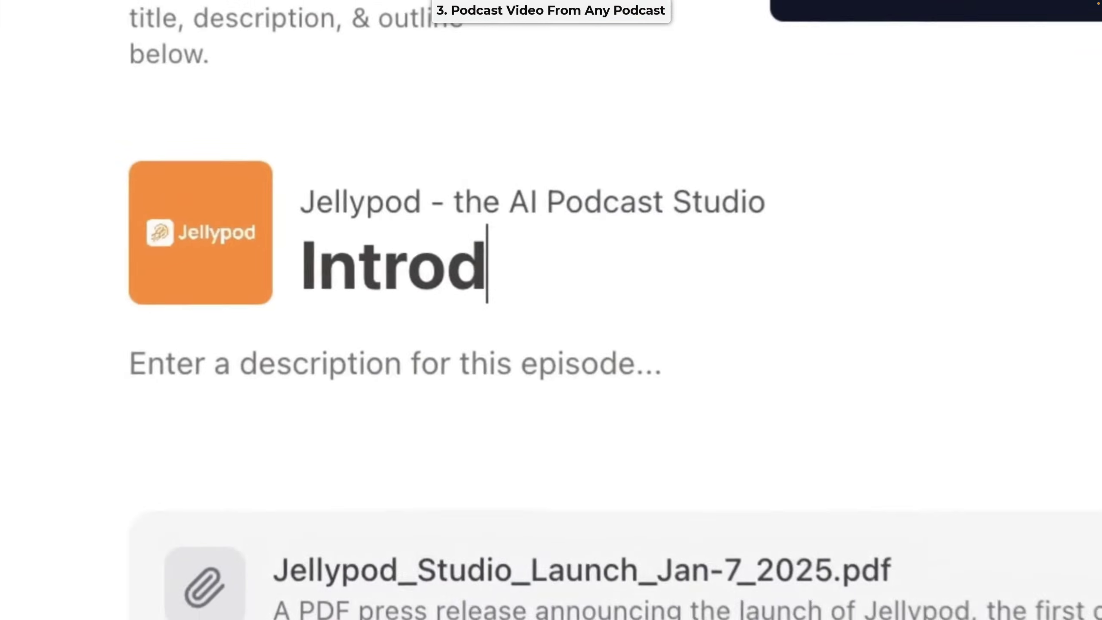
Step: Title the new episode 'Introducing Jellypod' with description 'Create customizable, AI podcasts in minutes.'
{"action": "type", "text": "pod"}
{"action": "left_click", "coordinate": [122, 367]}
{"action": "type", "text": "Create"}
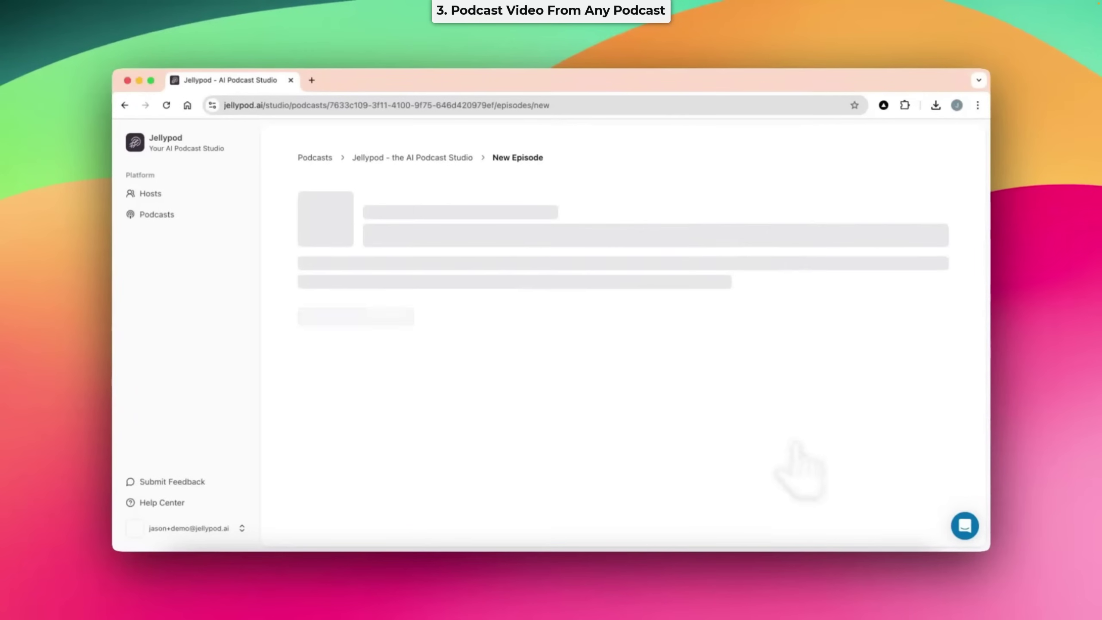
Step: Generate the episode transcript, then open the Warp Drives episode's public website
{"action": "left_click", "coordinate": [849, 175]}
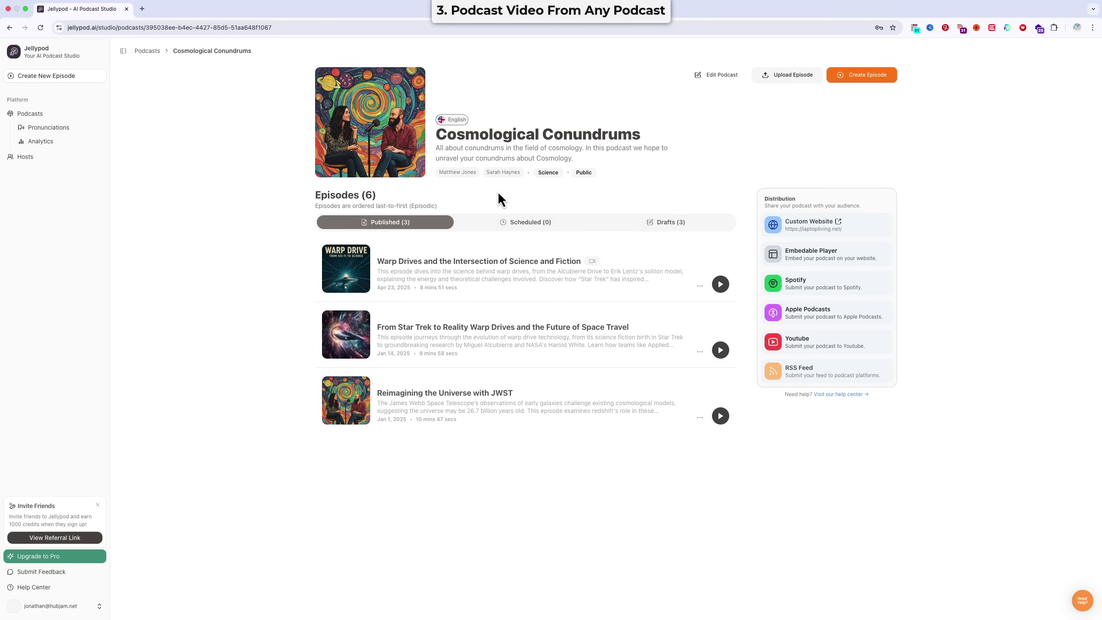
{"action": "left_click", "coordinate": [492, 262]}
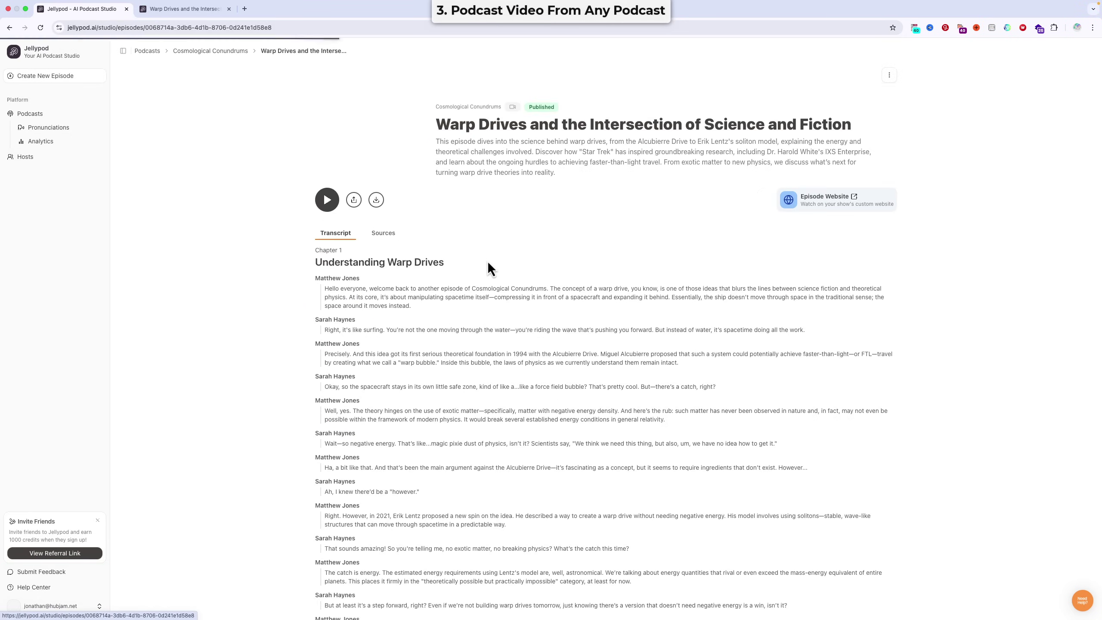
{"action": "left_click", "coordinate": [830, 199]}
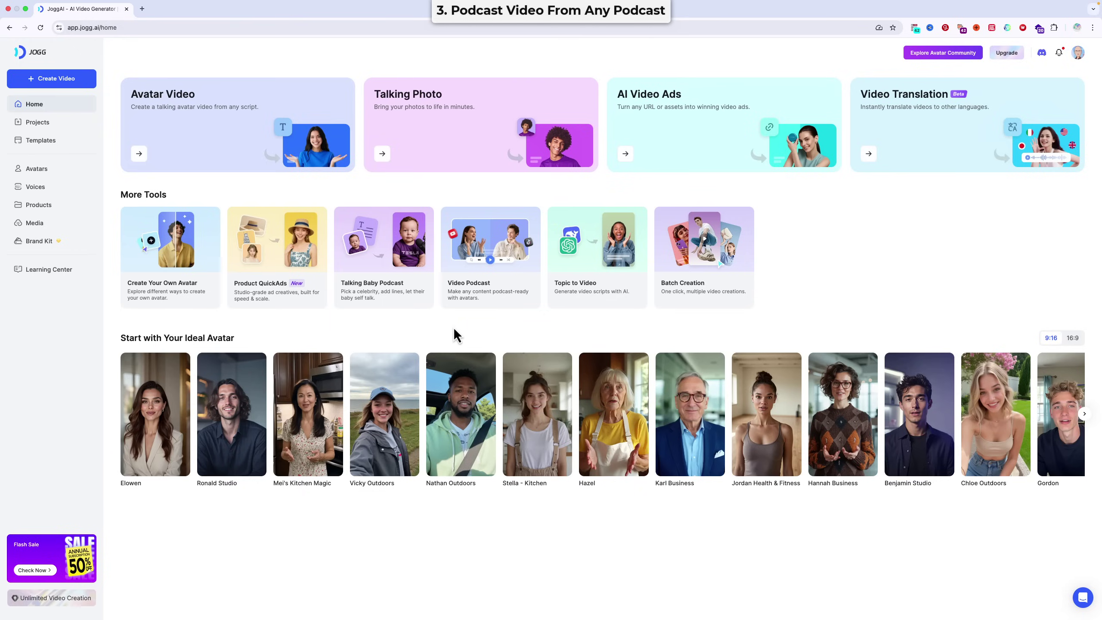
Step: Create a two-avatar video podcast from the uploaded warp drives episode mp3
{"action": "left_click", "coordinate": [480, 255]}
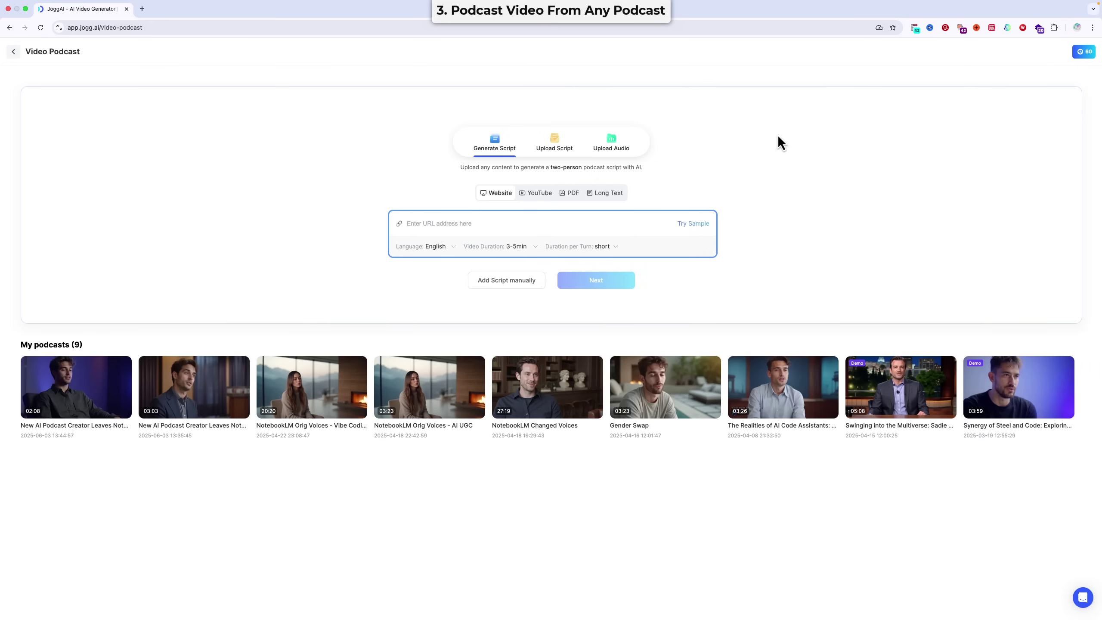
{"action": "left_click", "coordinate": [612, 145]}
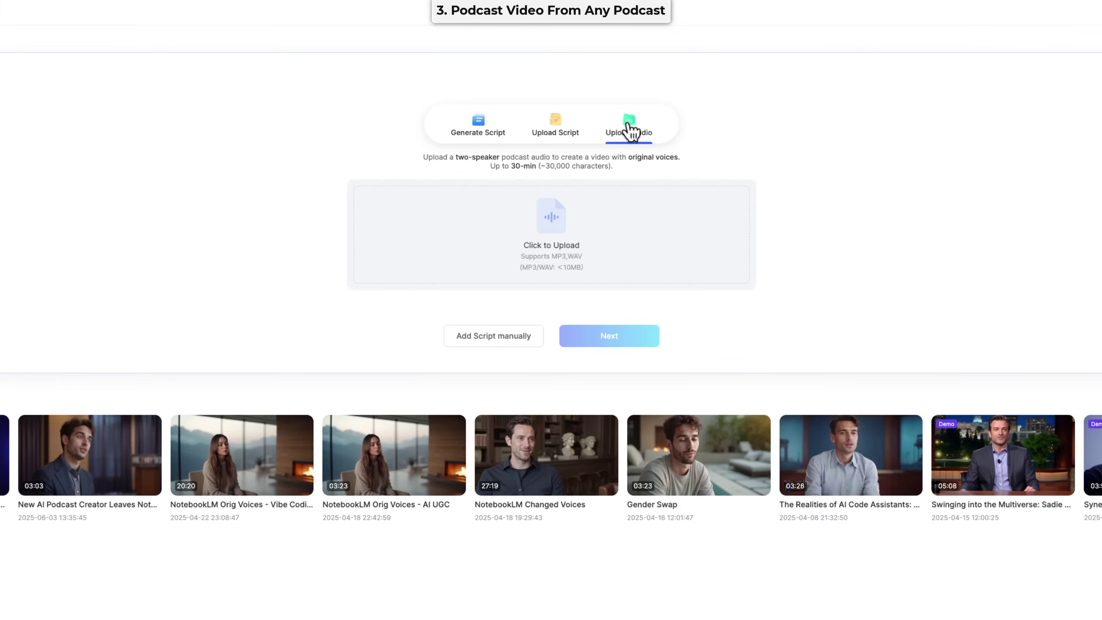
{"action": "left_click", "coordinate": [558, 221]}
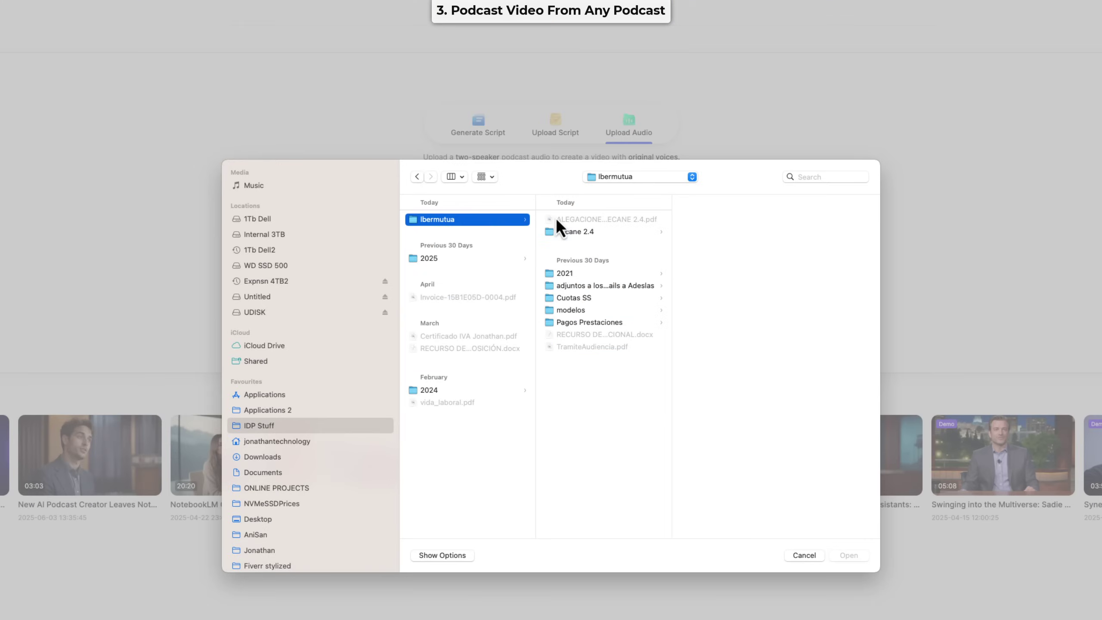
{"action": "left_click", "coordinate": [634, 216]}
{"action": "left_click", "coordinate": [840, 557]}
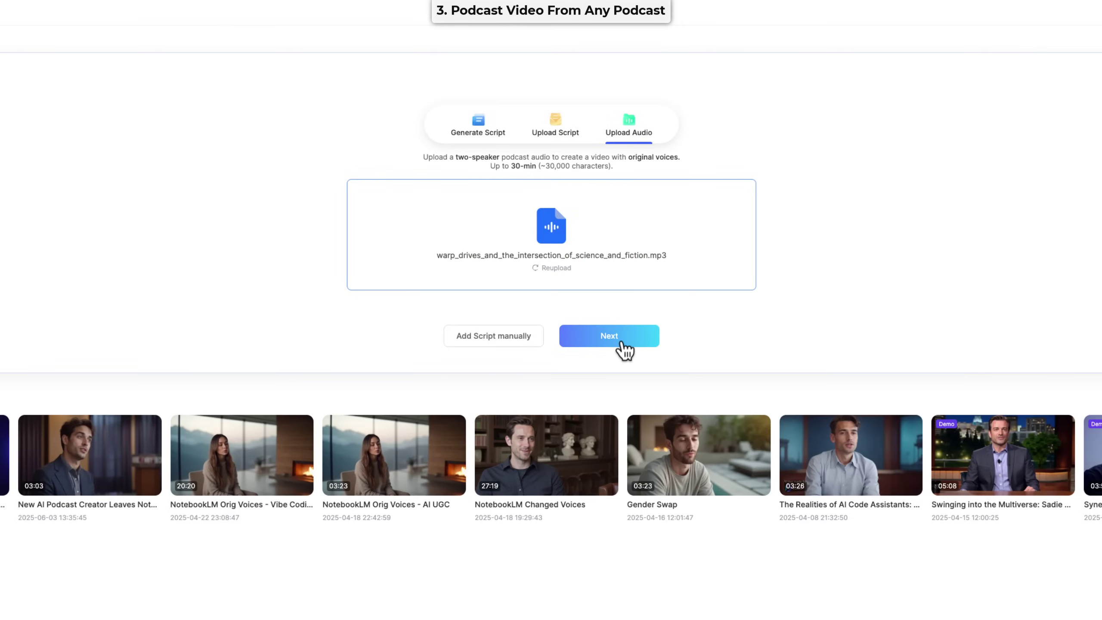
{"action": "left_click", "coordinate": [620, 342]}
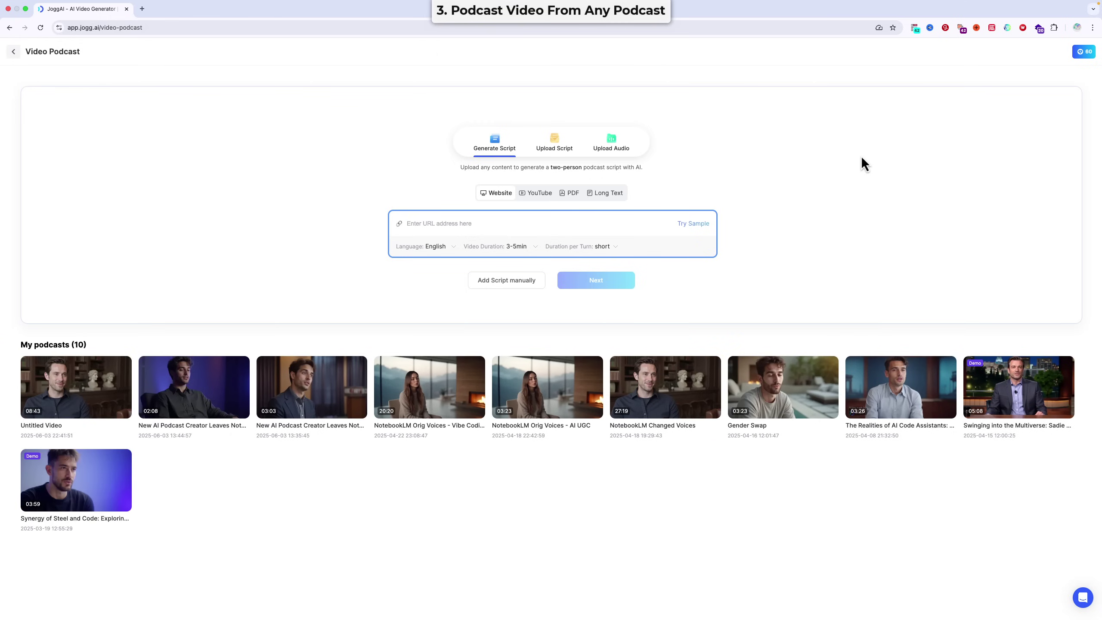
Step: Play the new 08:43 Untitled Video from My podcasts
{"action": "mouse_move", "coordinate": [83, 408]}
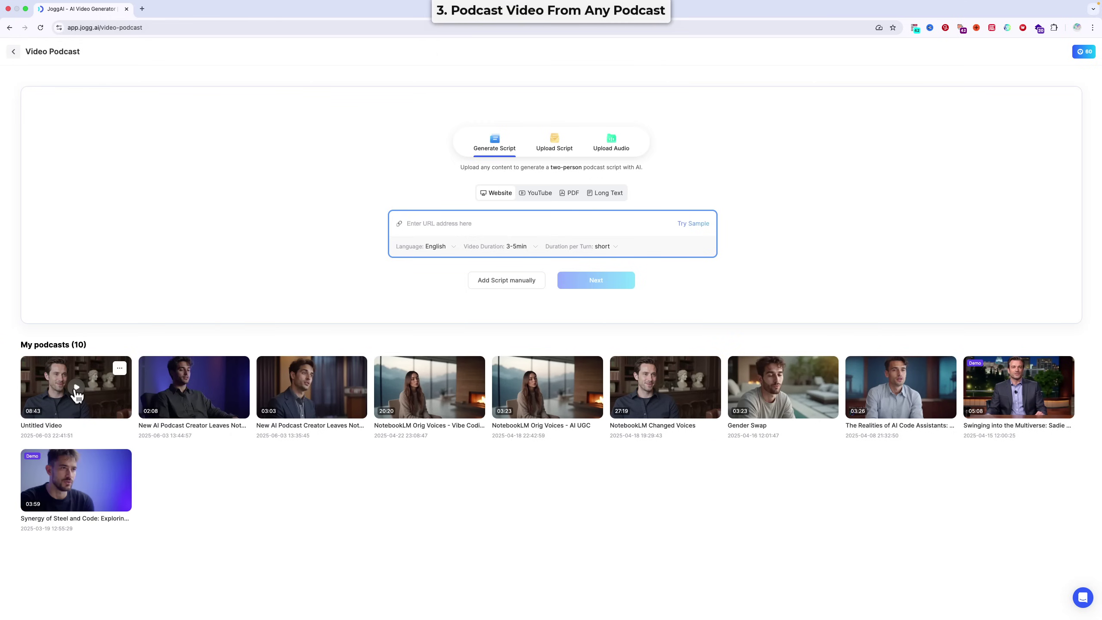
{"action": "left_click", "coordinate": [76, 389]}
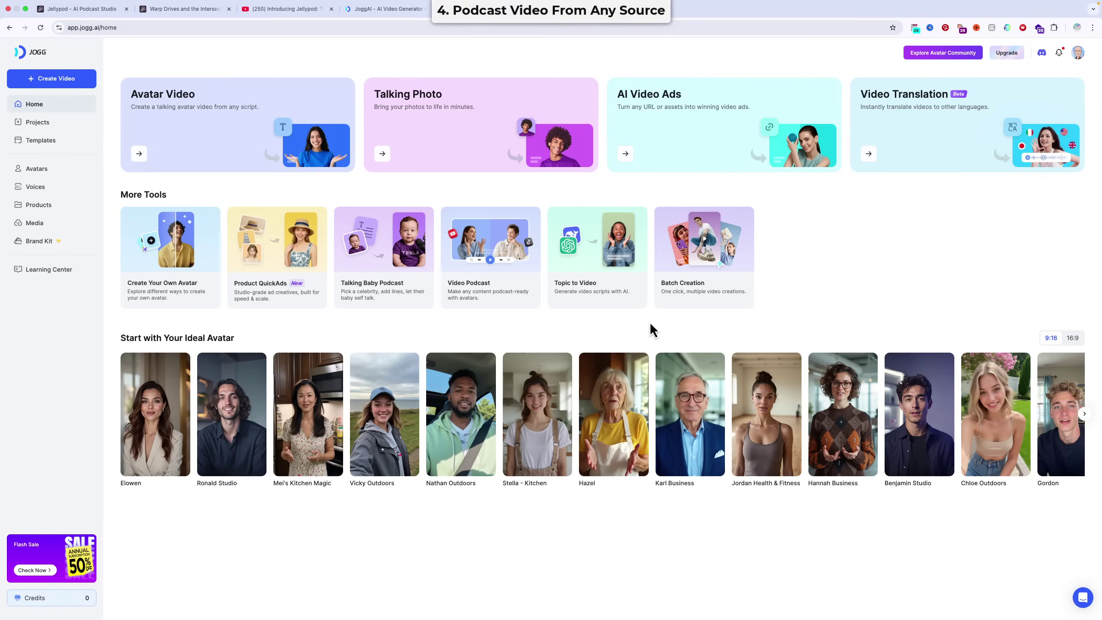
Step: Start a new video podcast and review the Website, YouTube, PDF and Long Text sources and Video Duration choices
{"action": "left_click", "coordinate": [482, 276]}
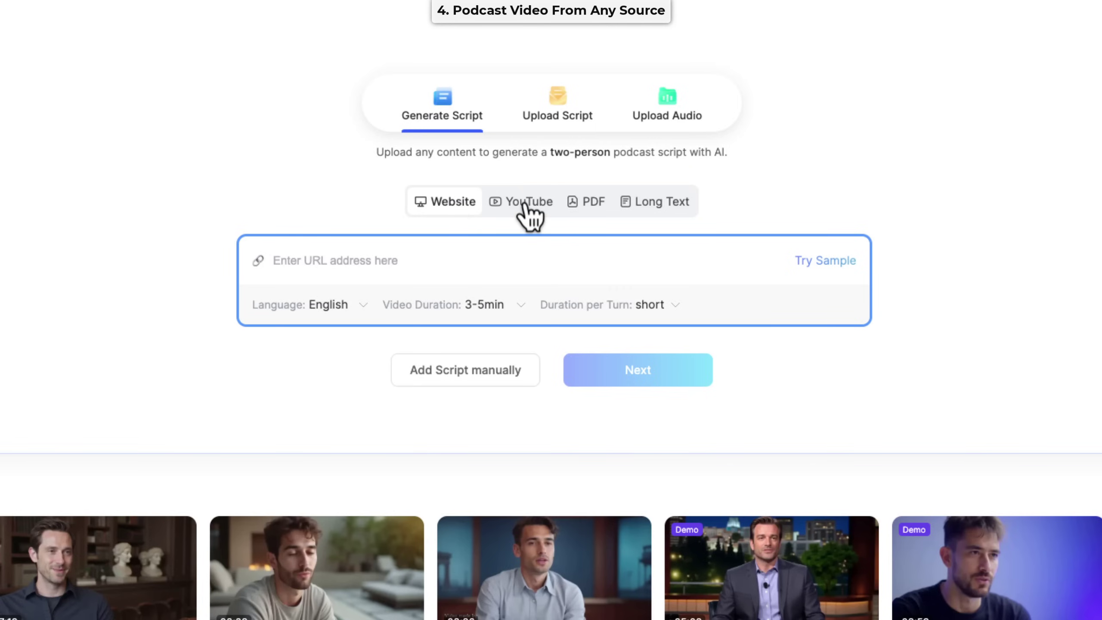
{"action": "left_click", "coordinate": [524, 203]}
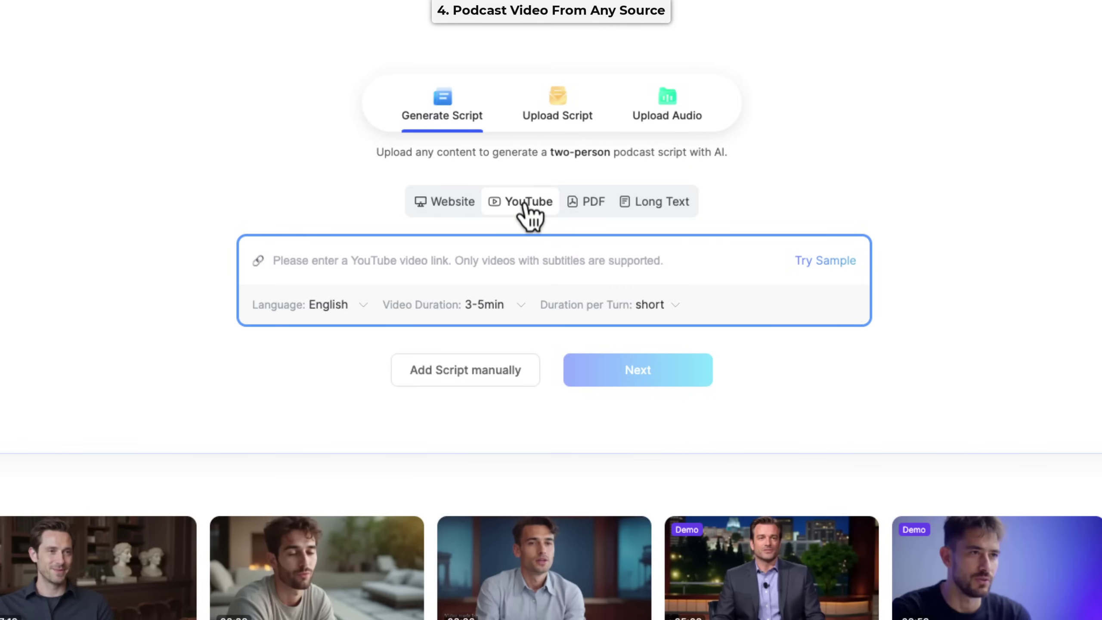
{"action": "left_click", "coordinate": [594, 207]}
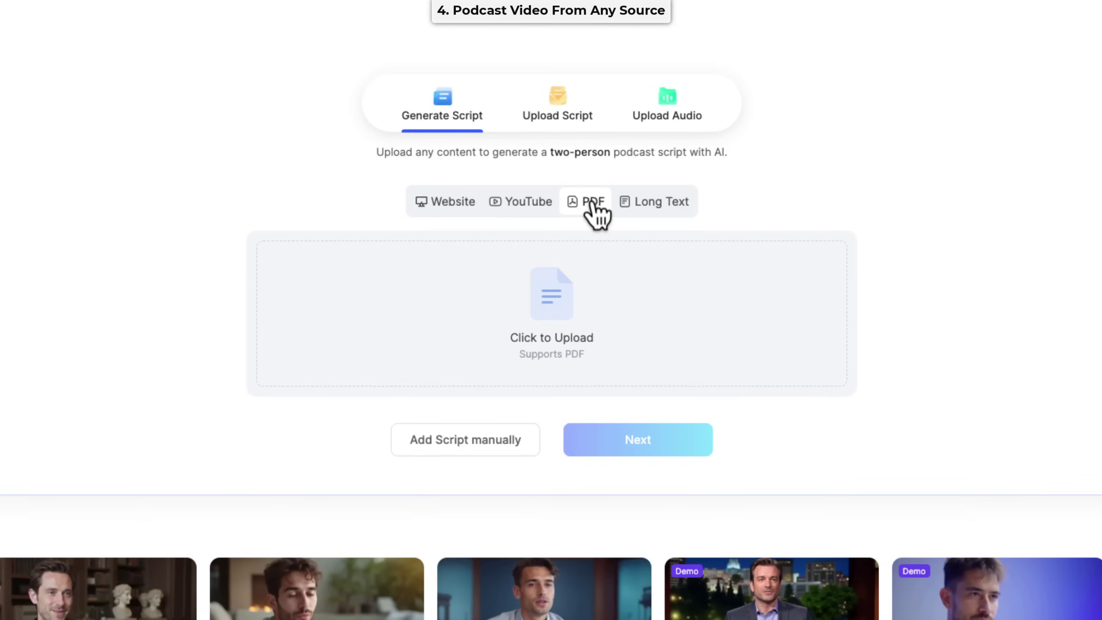
{"action": "left_click", "coordinate": [656, 205]}
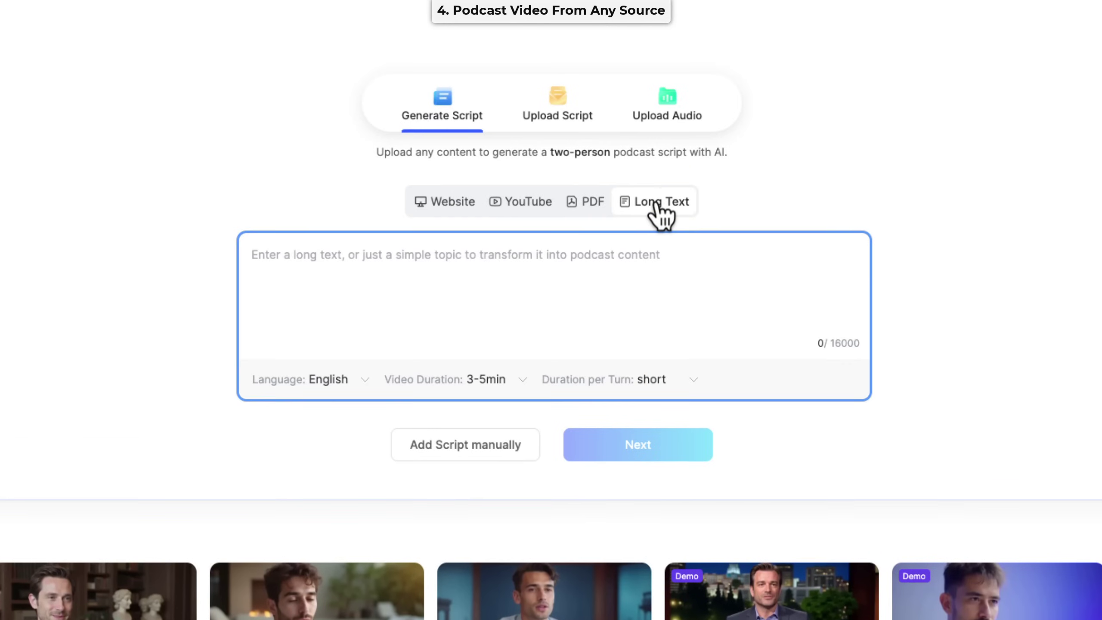
{"action": "left_click", "coordinate": [452, 204]}
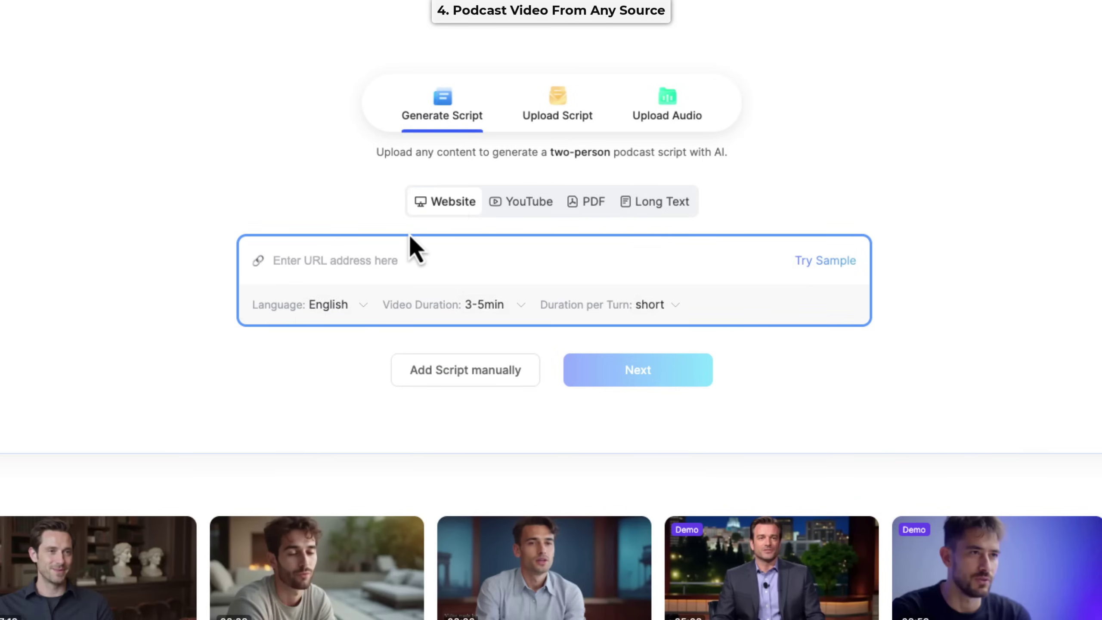
{"action": "left_click", "coordinate": [522, 201]}
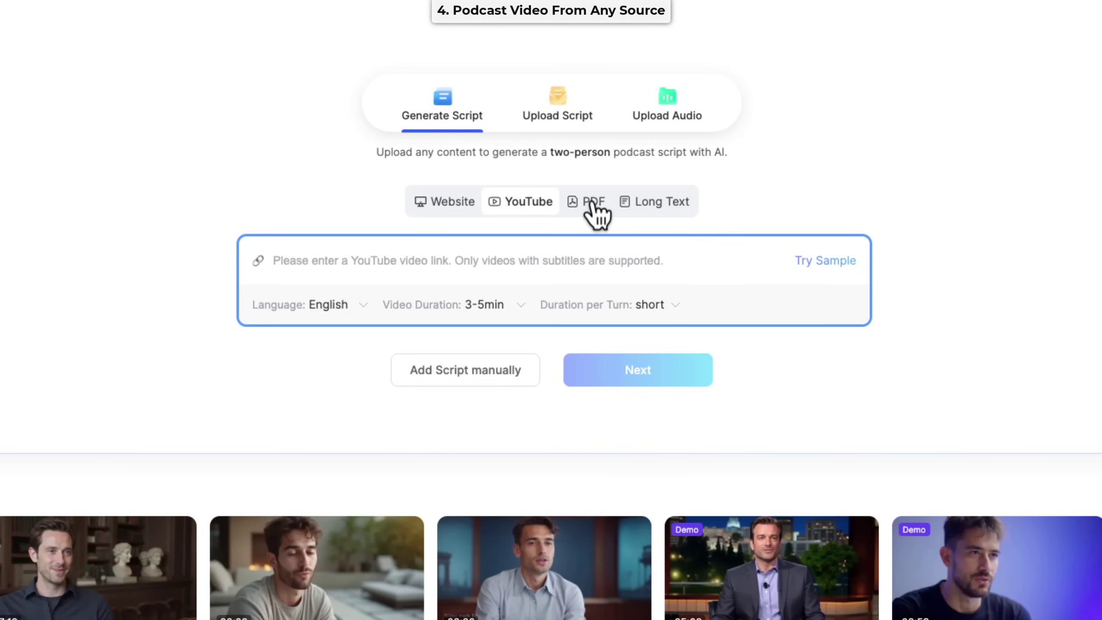
{"action": "left_click", "coordinate": [594, 203]}
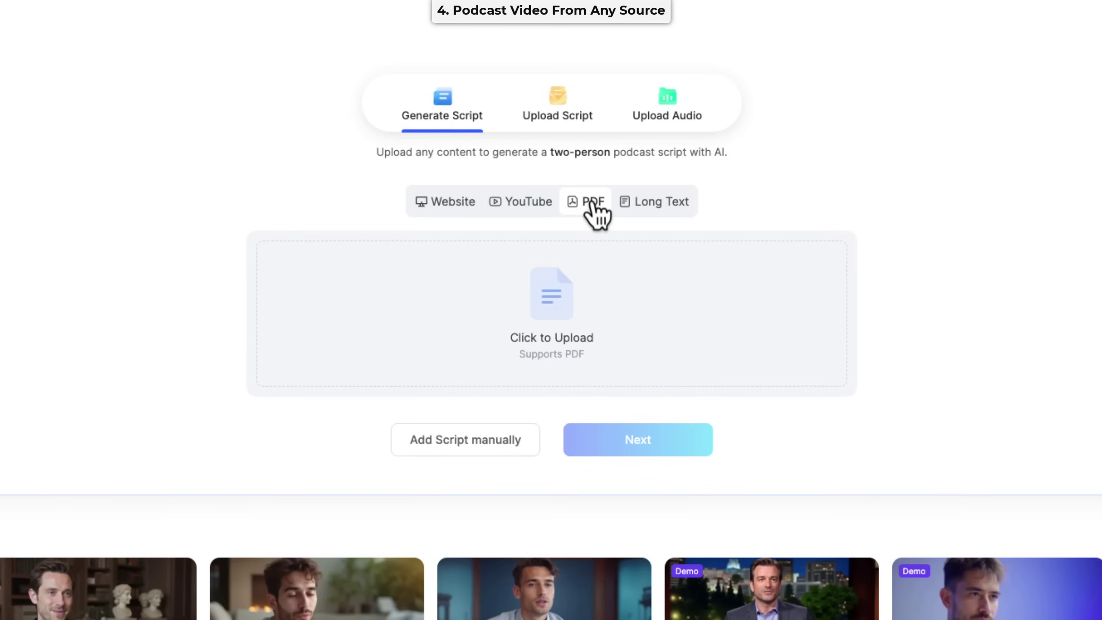
{"action": "left_click", "coordinate": [657, 203]}
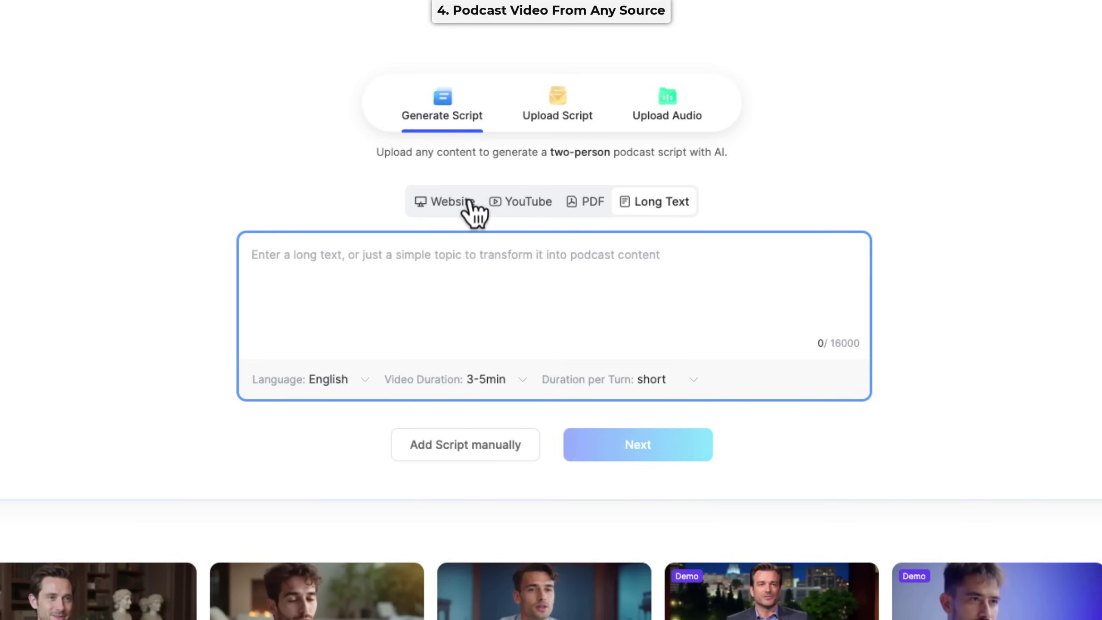
{"action": "left_click", "coordinate": [455, 210]}
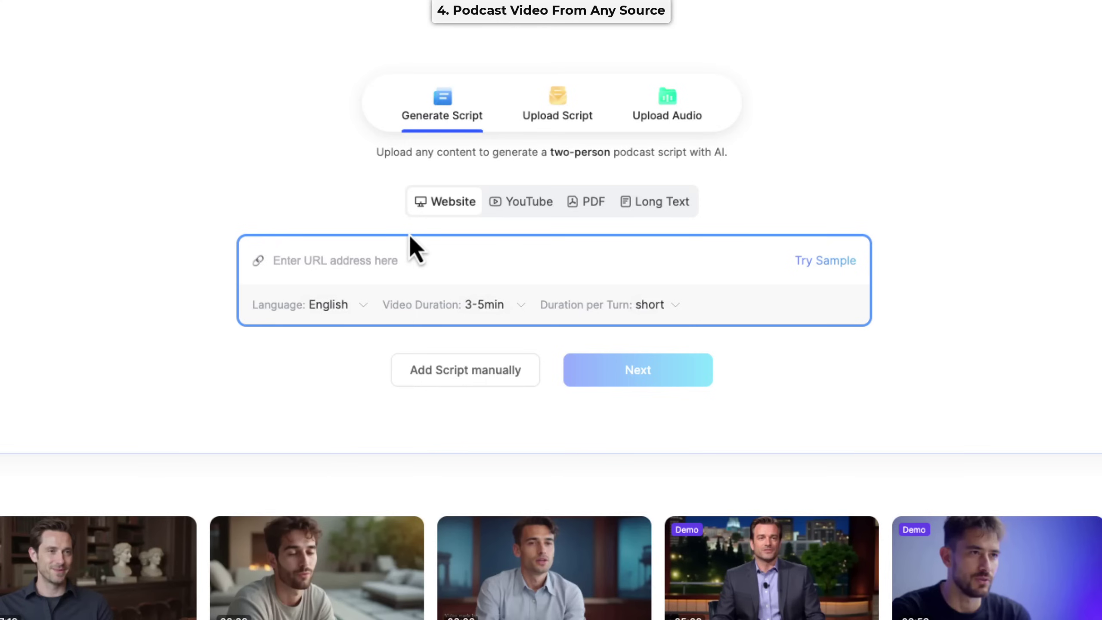
{"action": "left_click", "coordinate": [521, 306]}
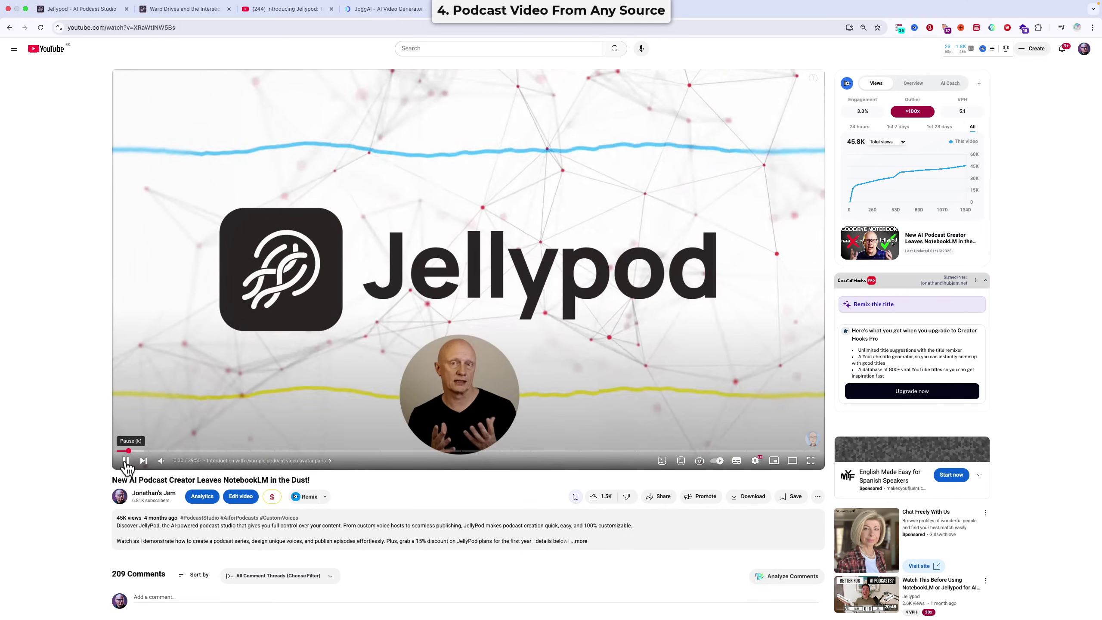
Step: Start a new JoggAI Video Podcast with the copied YouTube link pasted as its script source
{"action": "left_click", "coordinate": [388, 8]}
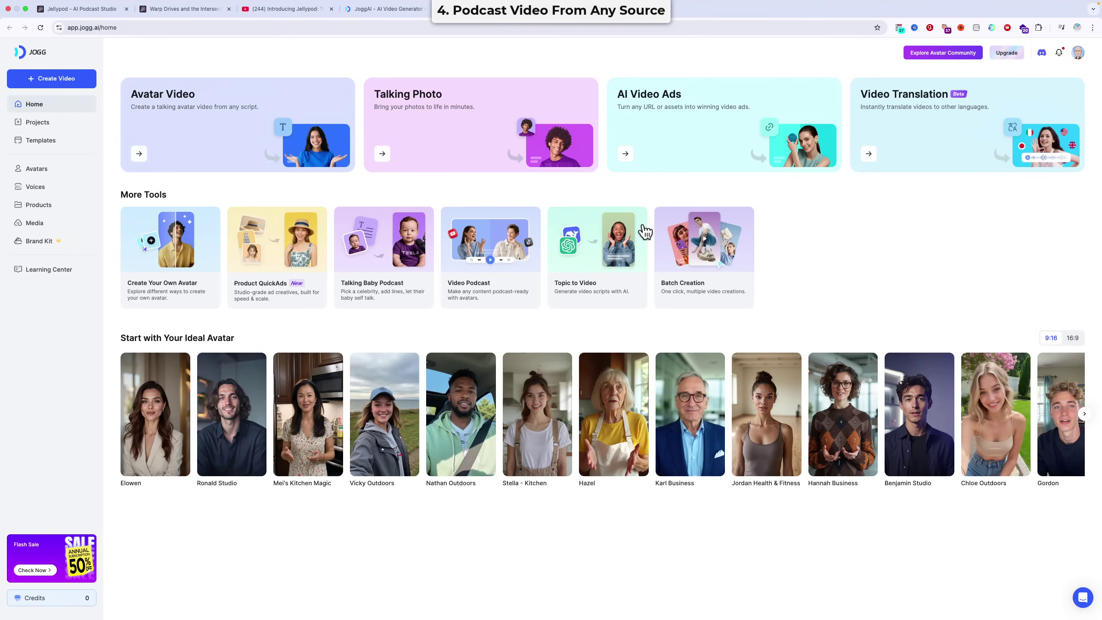
{"action": "left_click", "coordinate": [466, 252]}
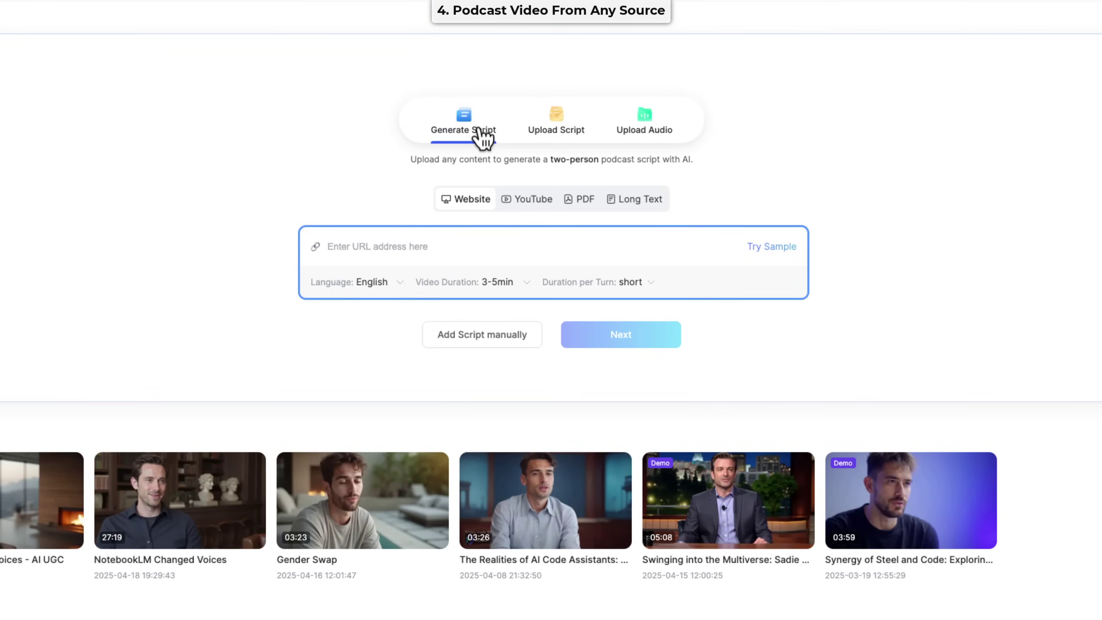
{"action": "left_click", "coordinate": [530, 201]}
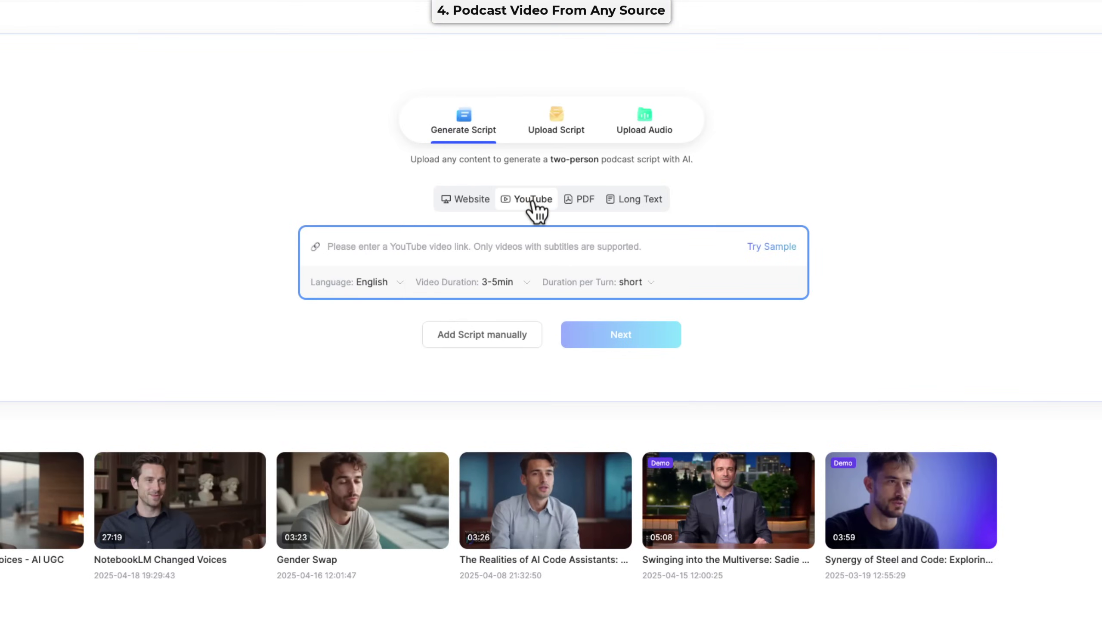
{"action": "right_click", "coordinate": [411, 246]}
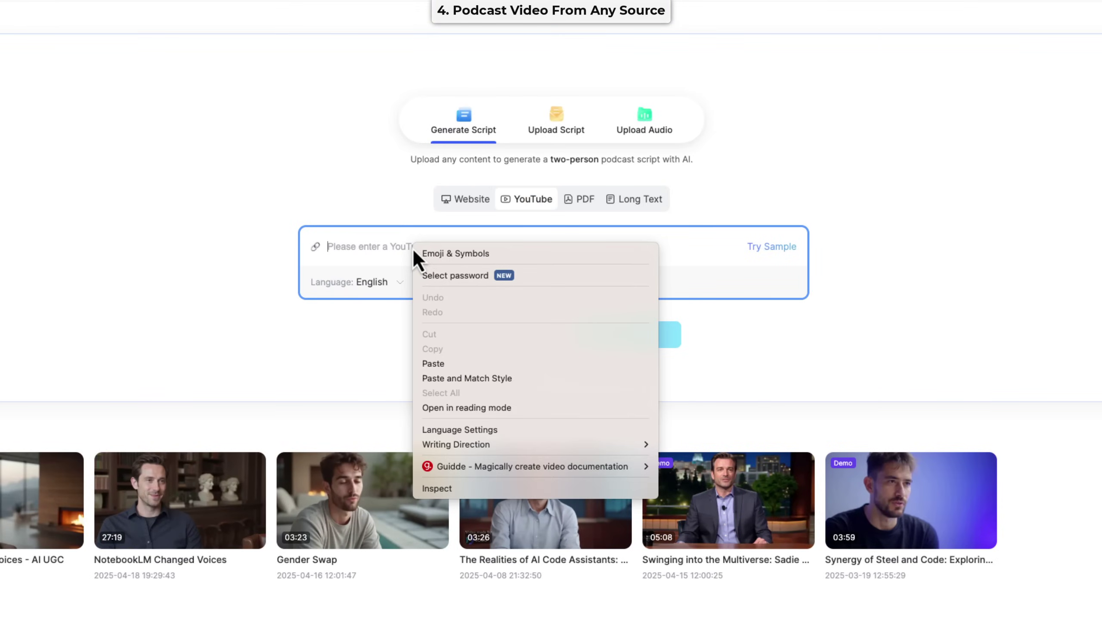
{"action": "left_click", "coordinate": [430, 363]}
Step: Keep English and 3-5min, set Duration per Turn to medium, and generate the script
{"action": "left_click", "coordinate": [399, 282]}
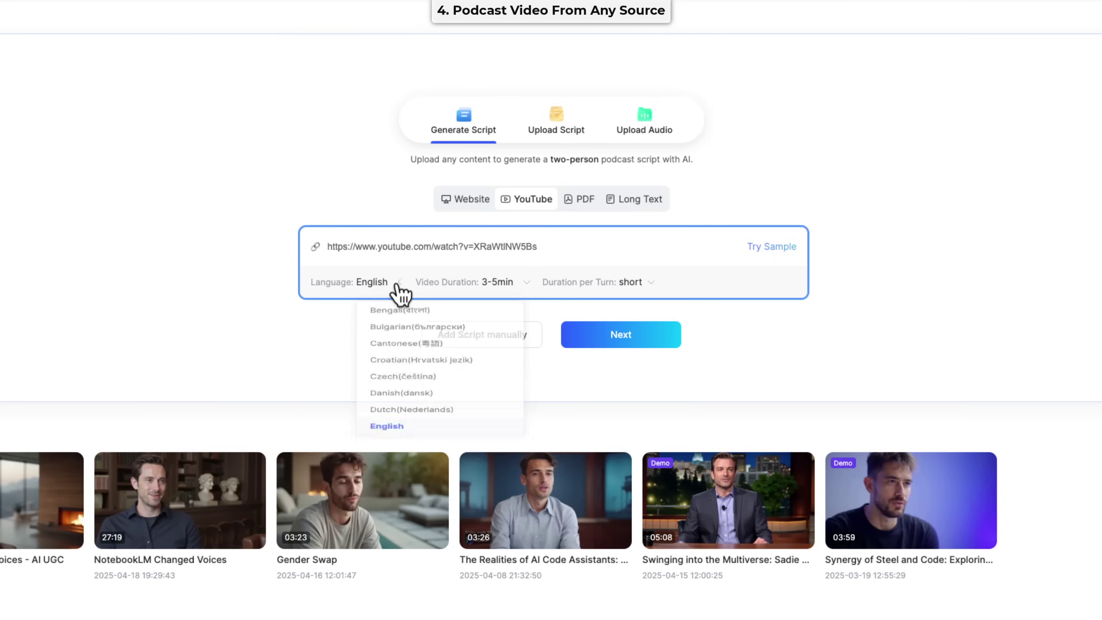
{"action": "left_click", "coordinate": [400, 283]}
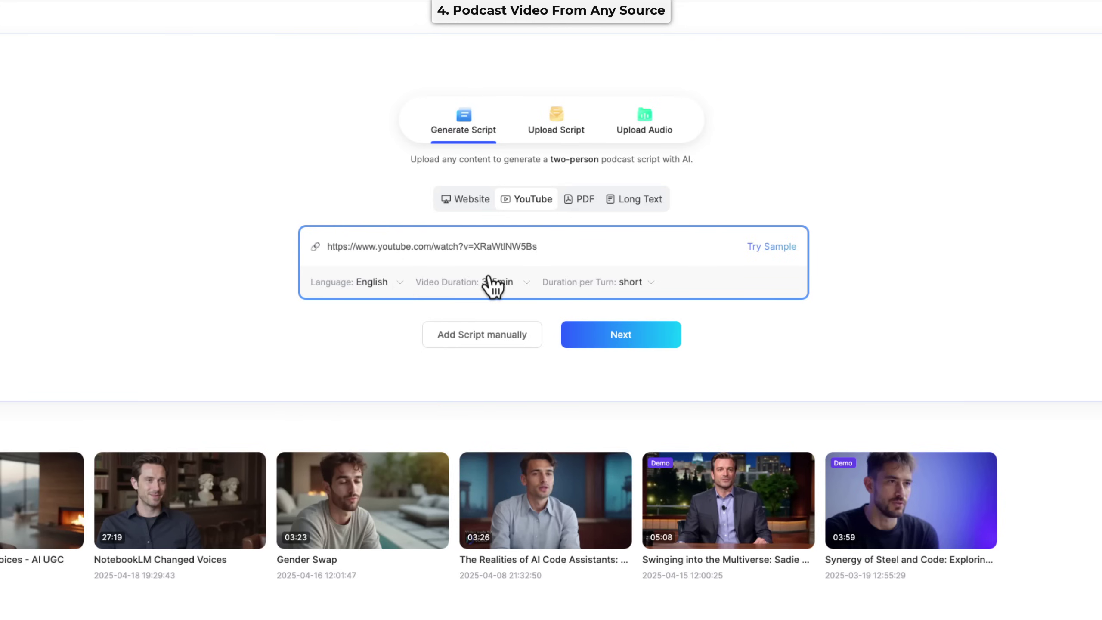
{"action": "left_click", "coordinate": [526, 283]}
{"action": "left_click", "coordinate": [528, 284]}
{"action": "left_click", "coordinate": [651, 283]}
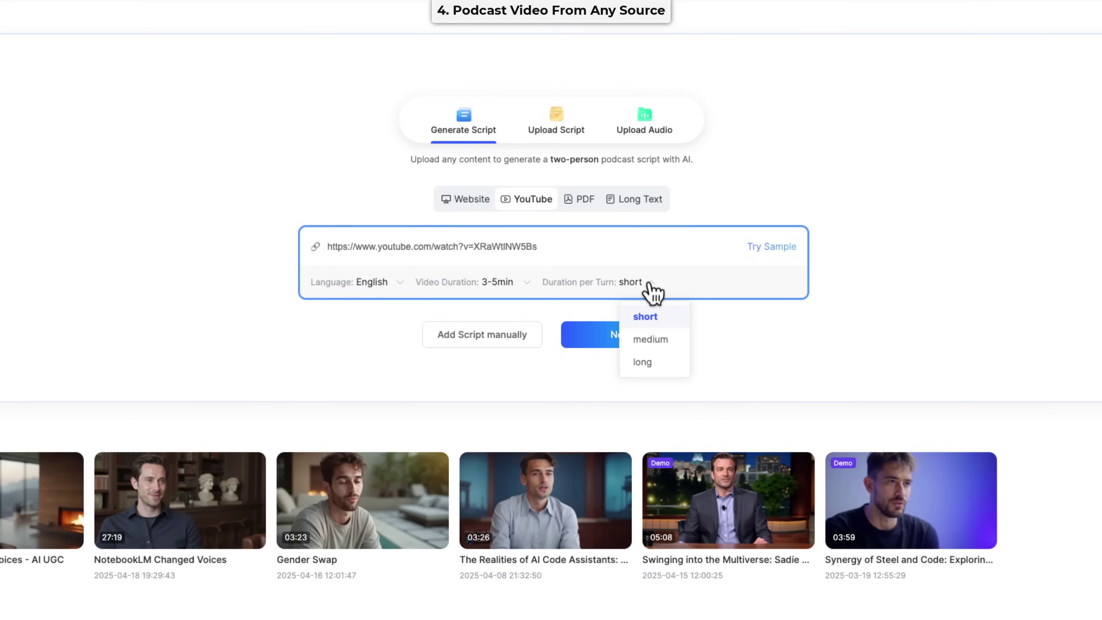
{"action": "left_click", "coordinate": [650, 340]}
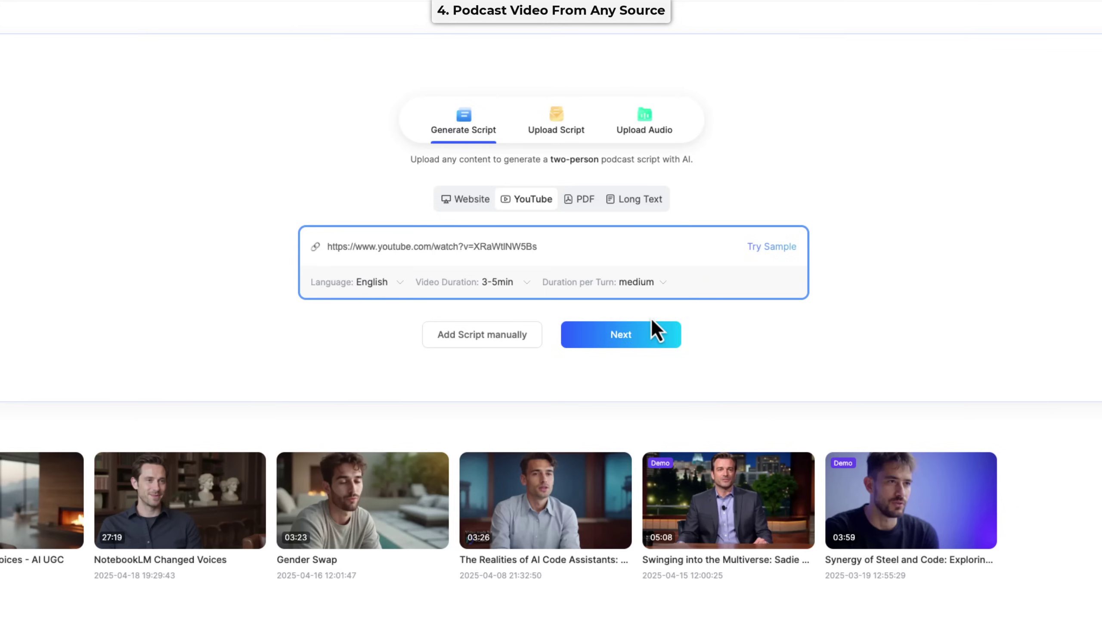
{"action": "left_click", "coordinate": [643, 341]}
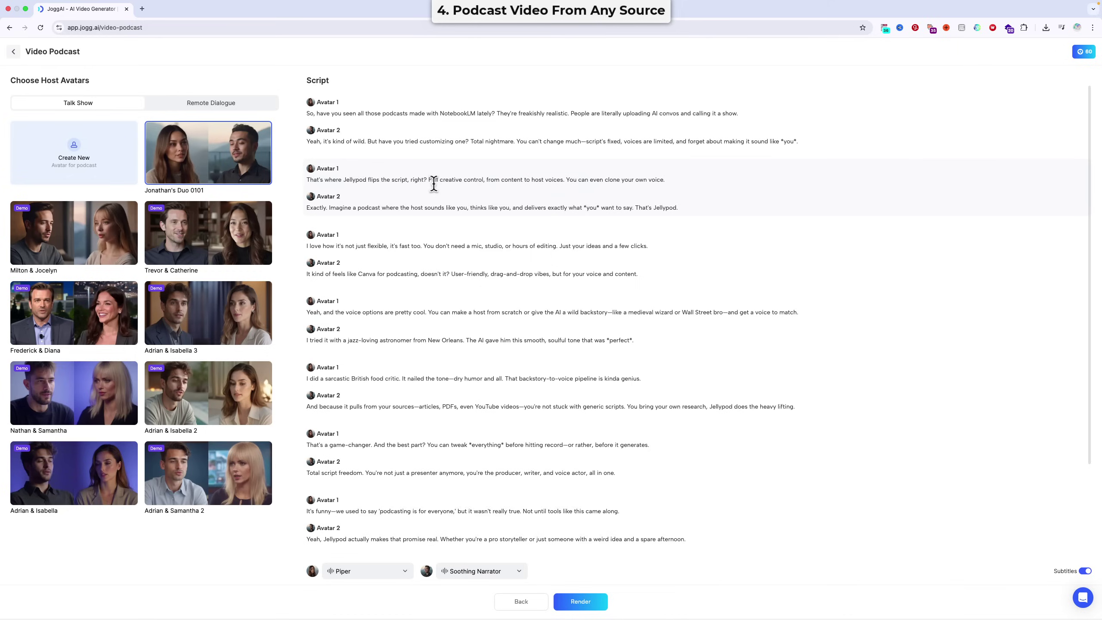
Step: Choose the Adrian & Isabella hosts, keep their Matt and Hope voices, and start rendering the video
{"action": "scroll", "coordinate": [433, 184], "scroll_direction": "down", "scroll_amount": 5}
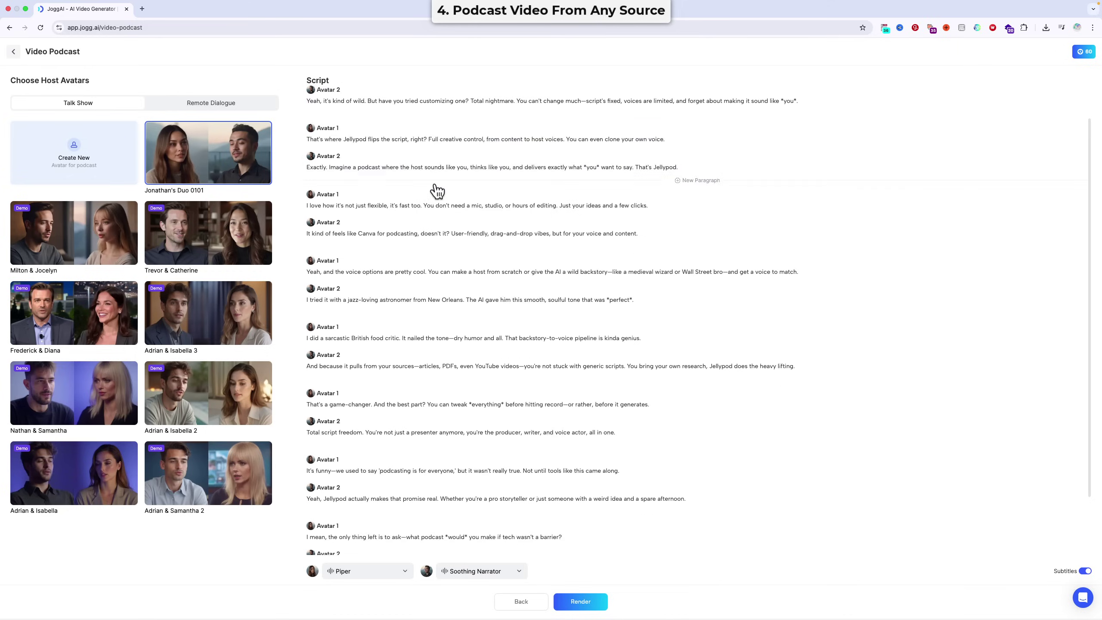
{"action": "scroll", "coordinate": [434, 183], "scroll_direction": "up", "scroll_amount": 5}
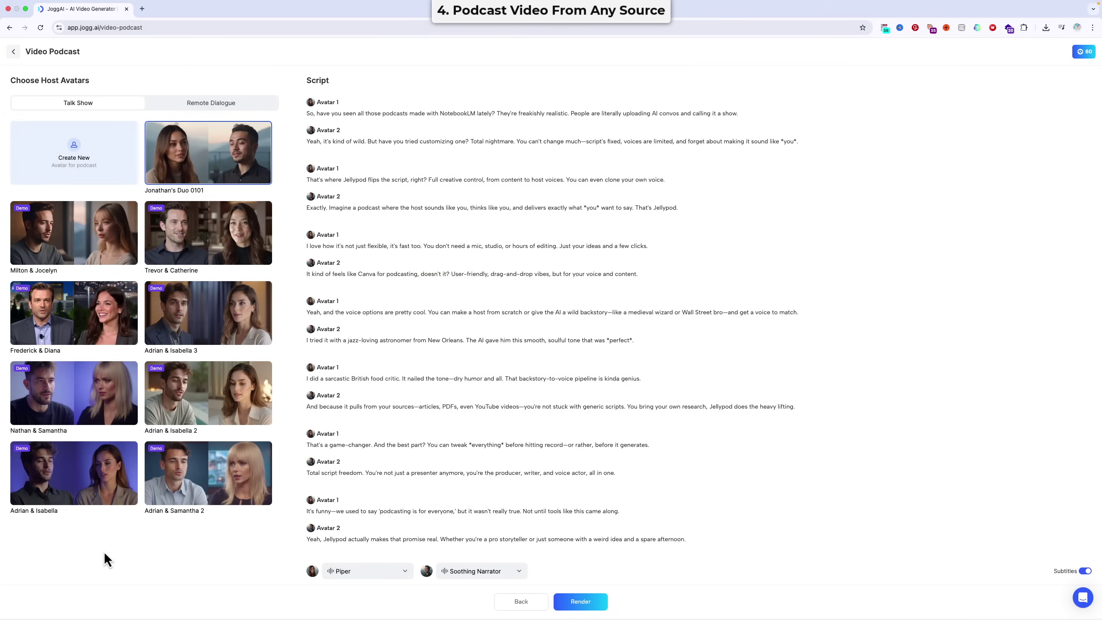
{"action": "left_click", "coordinate": [76, 477]}
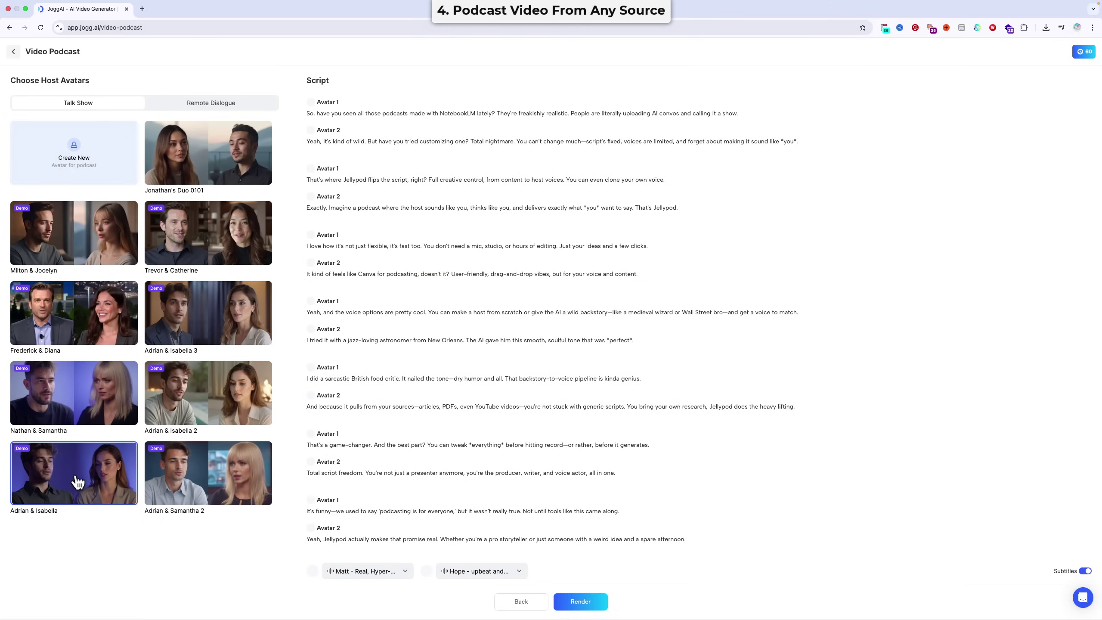
{"action": "left_click", "coordinate": [405, 572]}
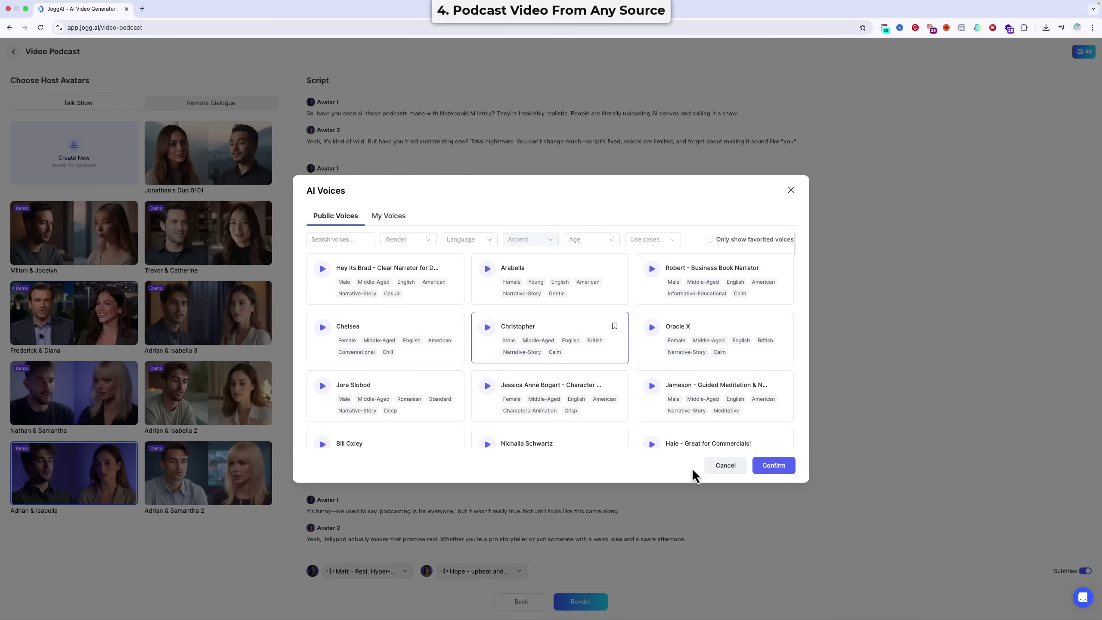
{"action": "left_click", "coordinate": [725, 465]}
{"action": "left_click", "coordinate": [519, 571]}
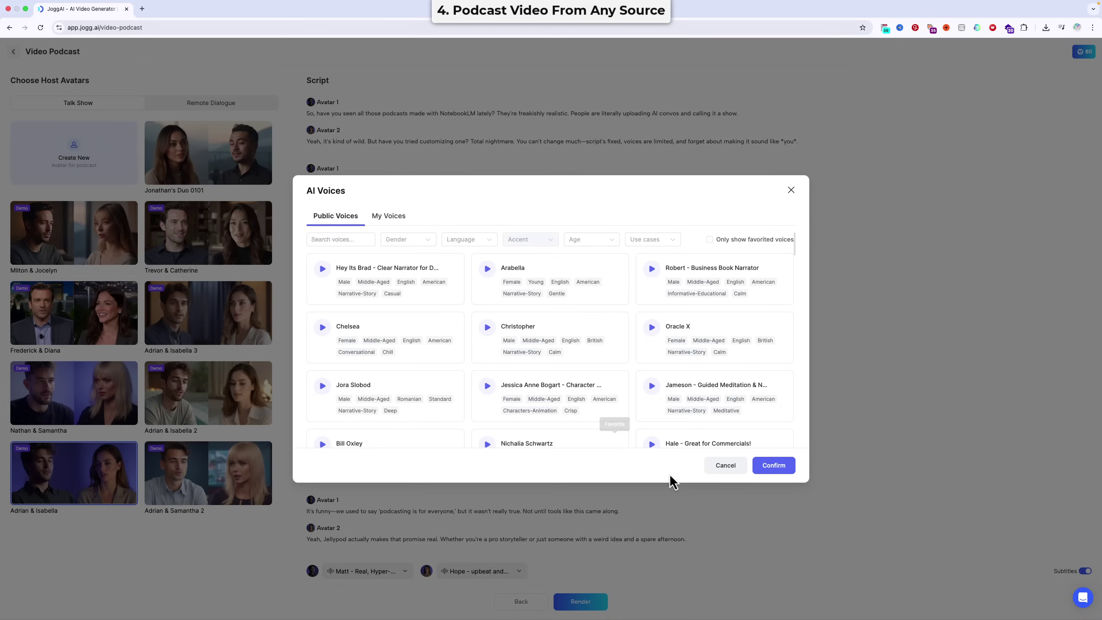
{"action": "left_click", "coordinate": [725, 466]}
{"action": "left_click", "coordinate": [587, 608]}
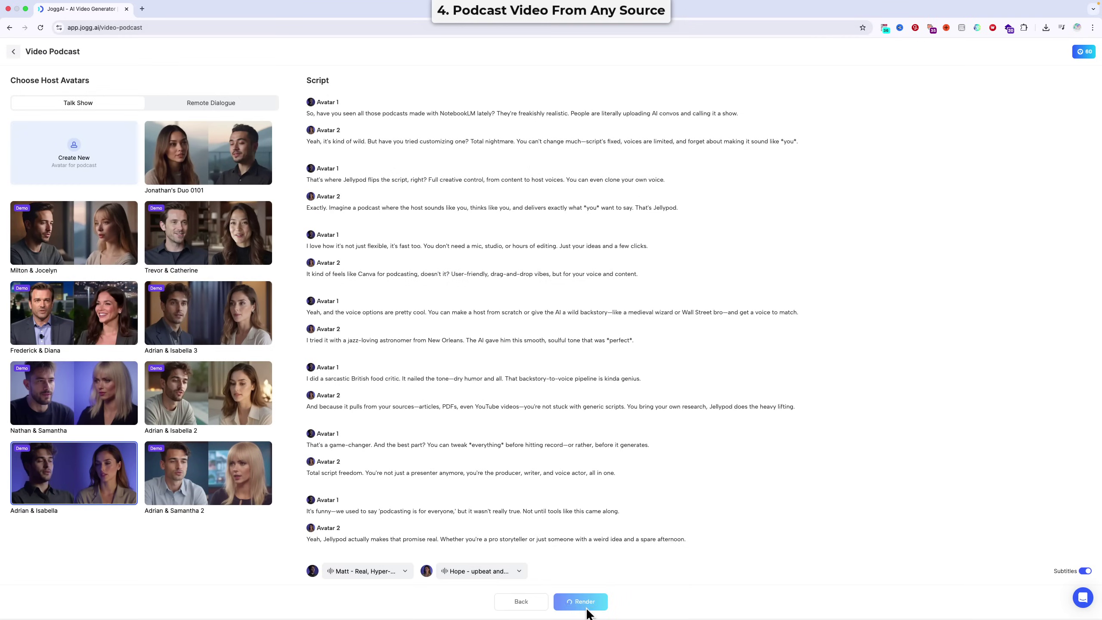